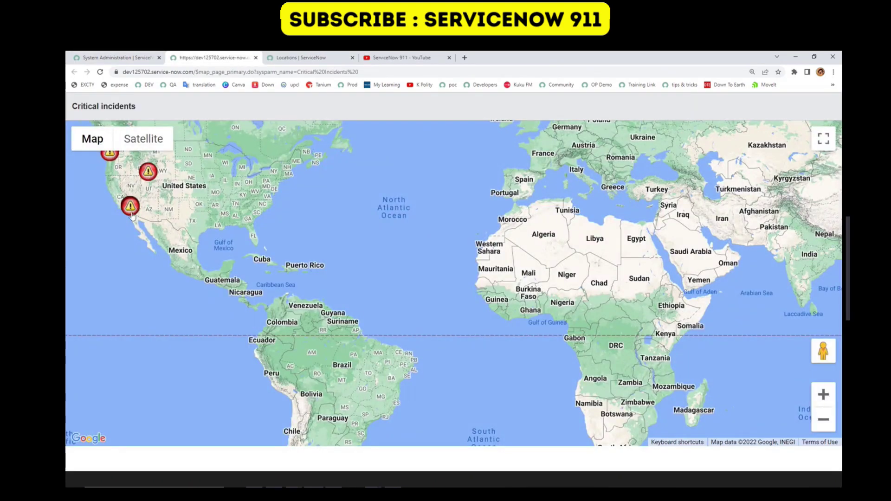
- Open incident INC0000025 from the Wyoming map marker, then go back to the Critical incidents map
click(148, 173)
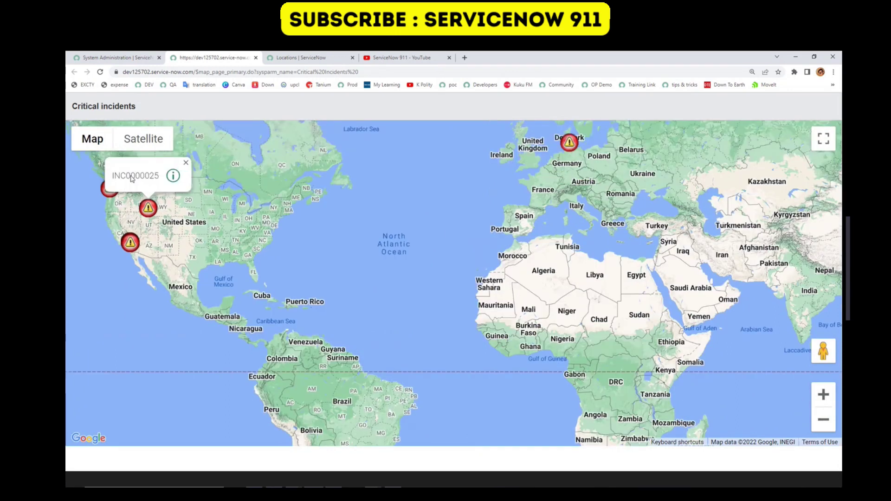
click(173, 175)
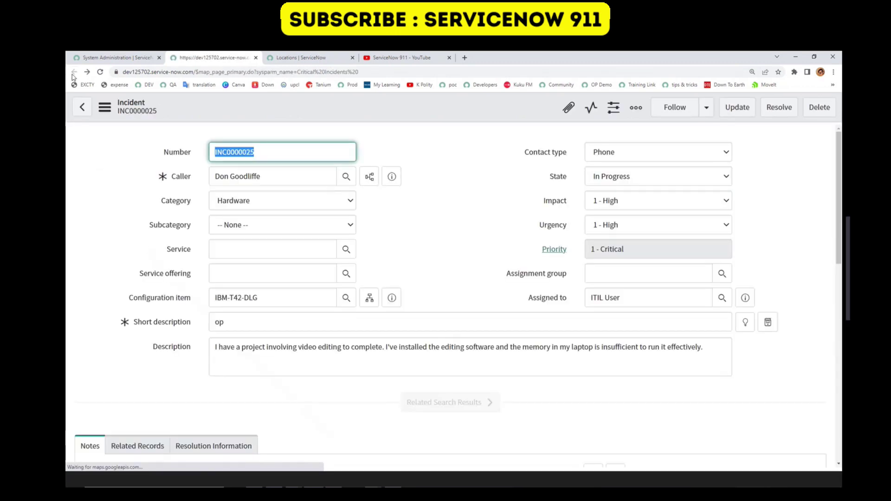
click(74, 72)
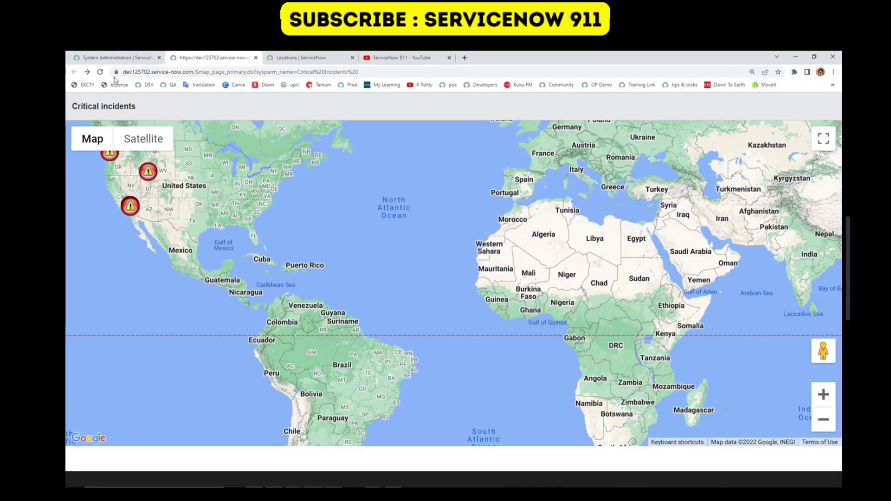
- Close the map, point out the Locations list's Latitude column, then switch to the Word notes
key(ctrl+w)
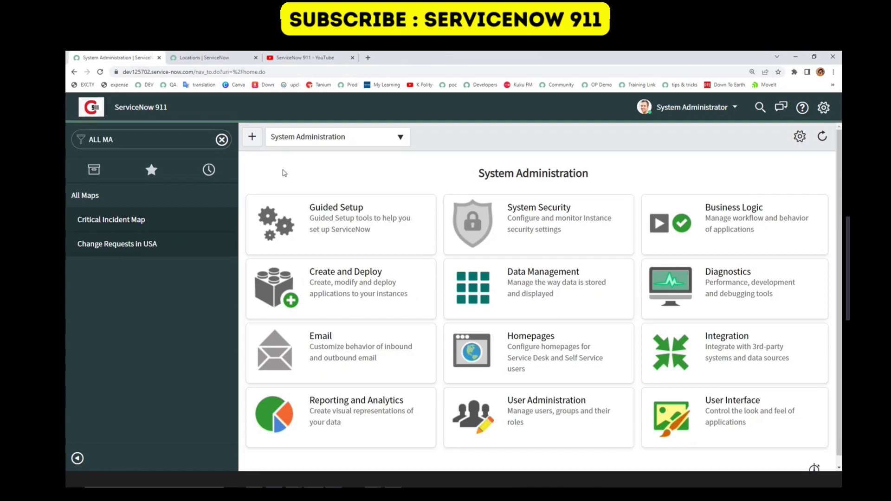
click(199, 59)
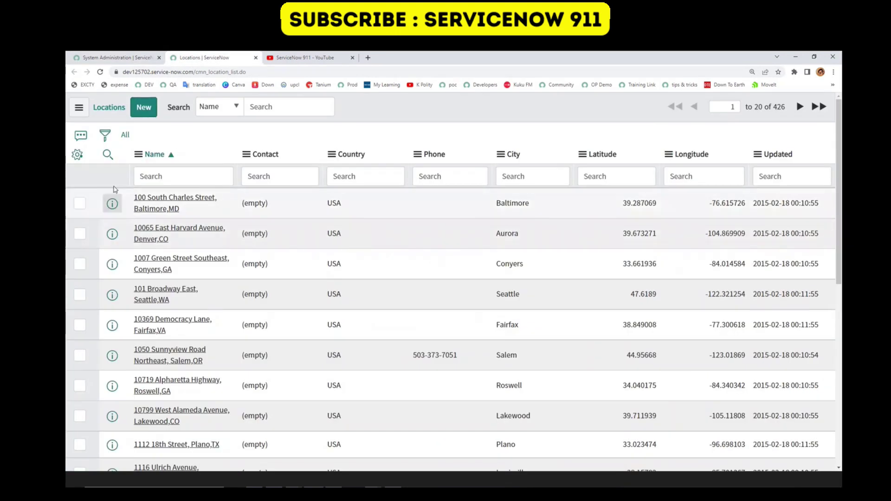
drag(720, 156, 587, 159)
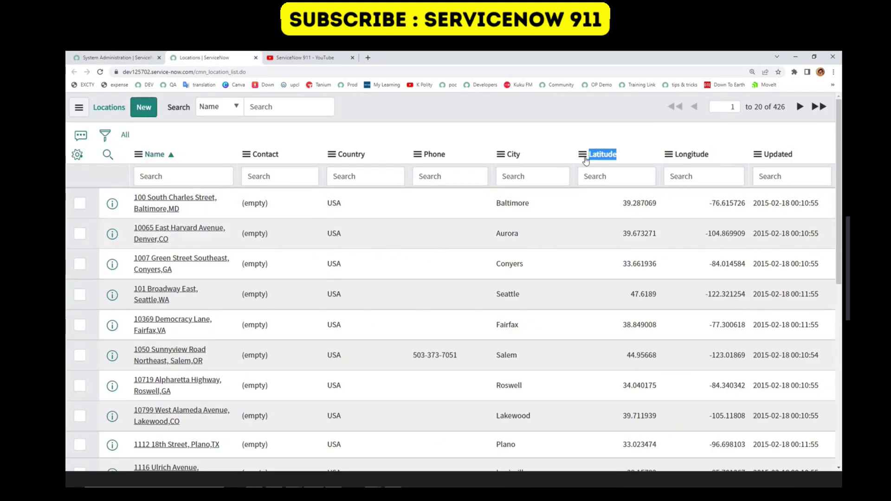
click(475, 144)
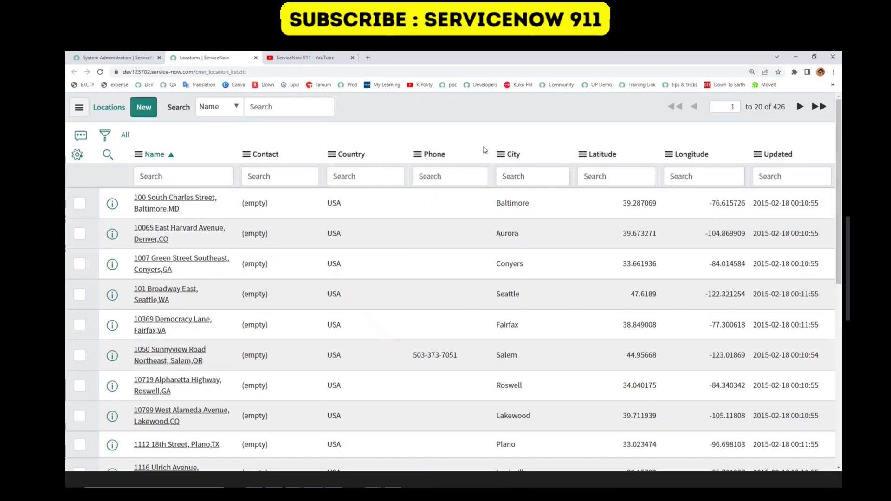
key(alt+Tab)
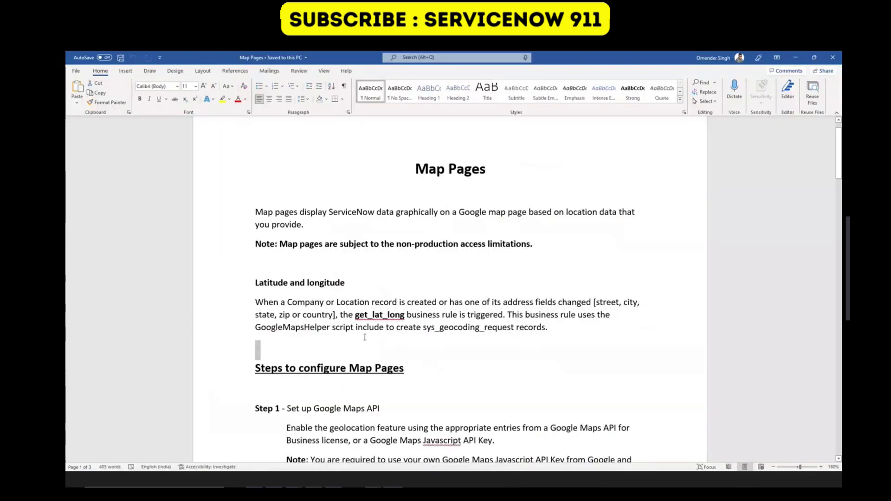
- Highlight the get_lat_long business rule name in the Map Pages Word notes
drag(355, 315, 405, 316)
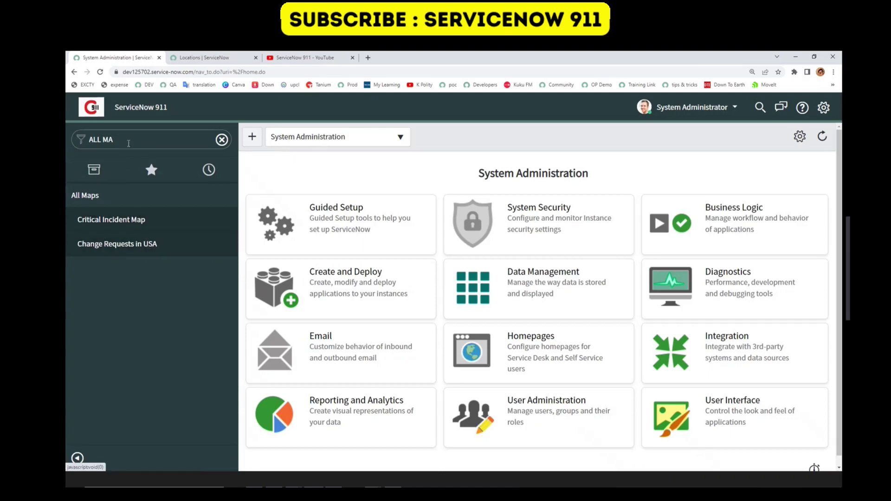
- Filter the navigator for MAP PAGES and open the eight-entry Map Pages list
click(129, 139)
text(M)
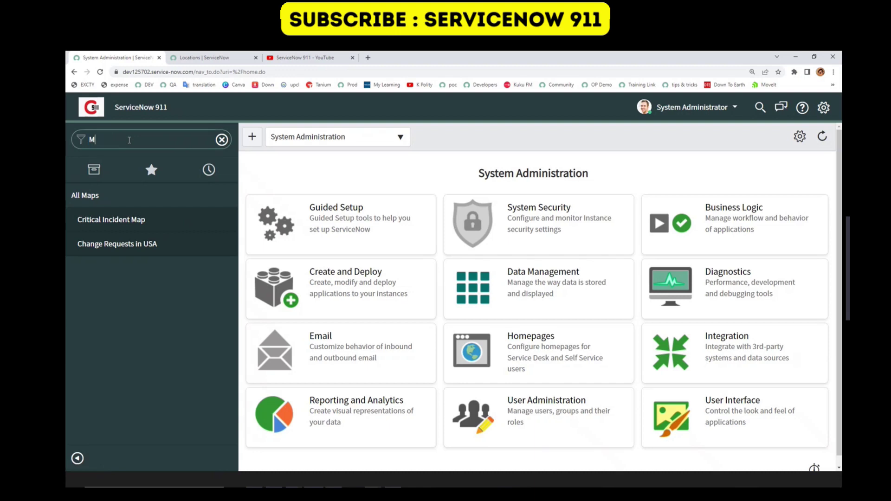
text(AP PAGES)
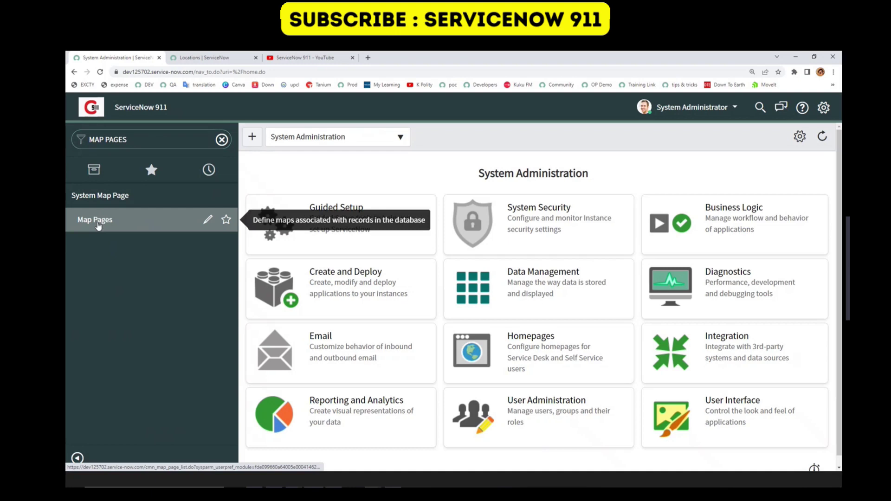
ctrl+click(97, 221)
click(200, 57)
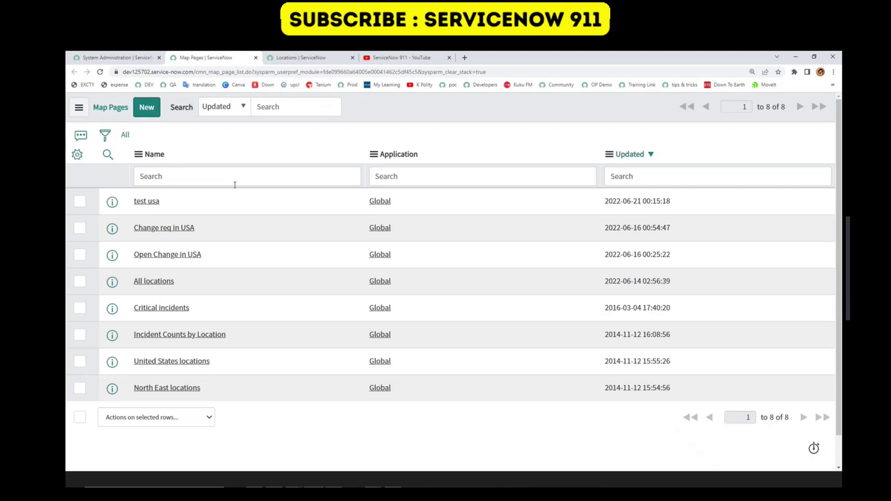
- Back on the System Administration home, filter the navigator for GOOGLE MAP
click(123, 61)
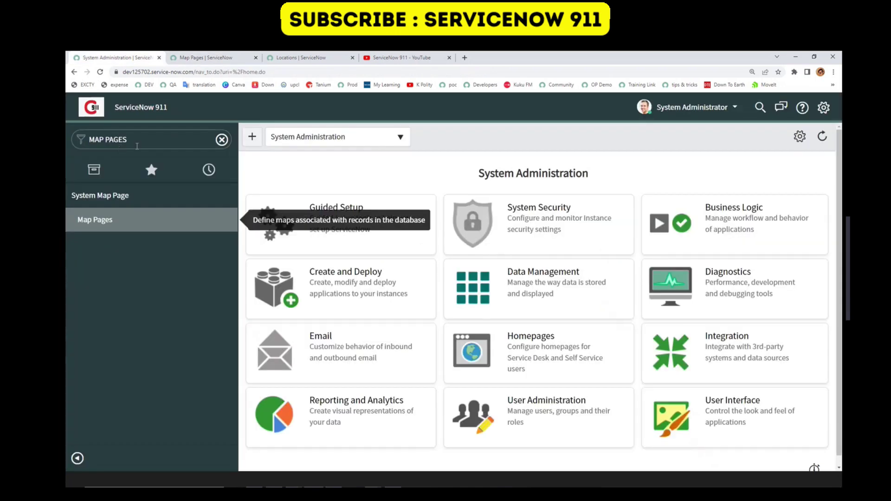
click(137, 143)
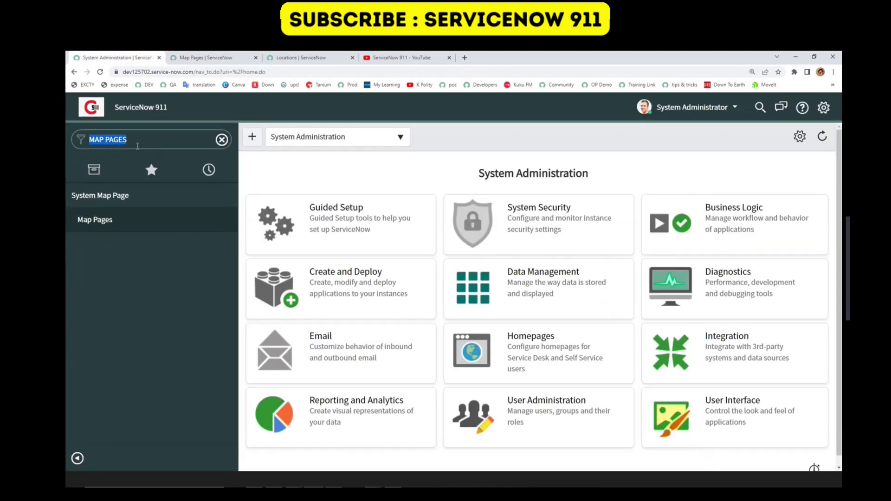
text(GOOGLE MAP)
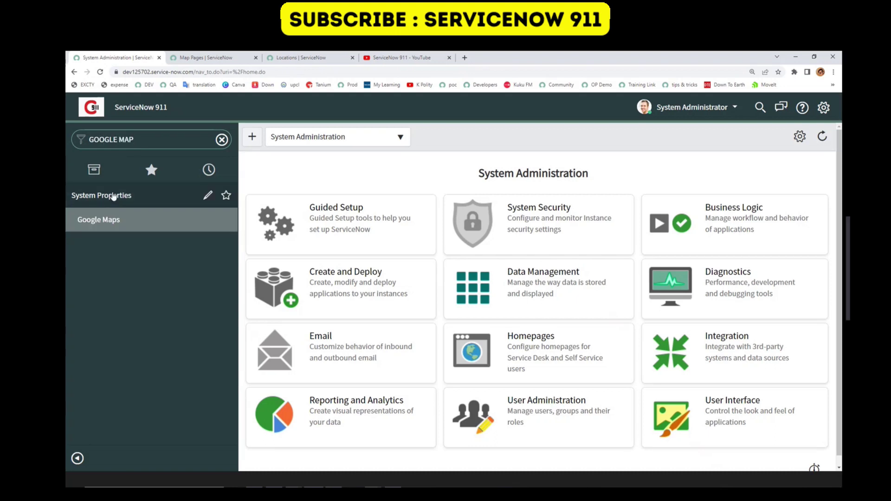
- Open the Google Maps properties and review the key authentication, Map key field and signup link
click(111, 220)
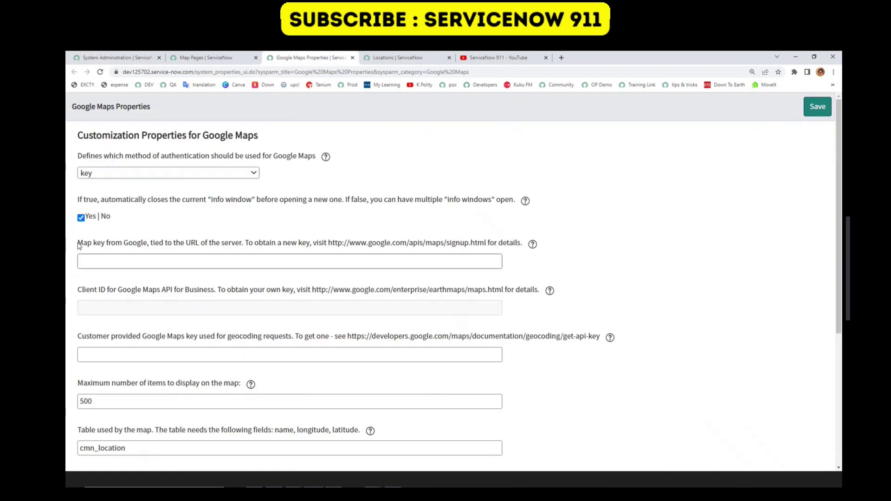
drag(79, 246, 600, 241)
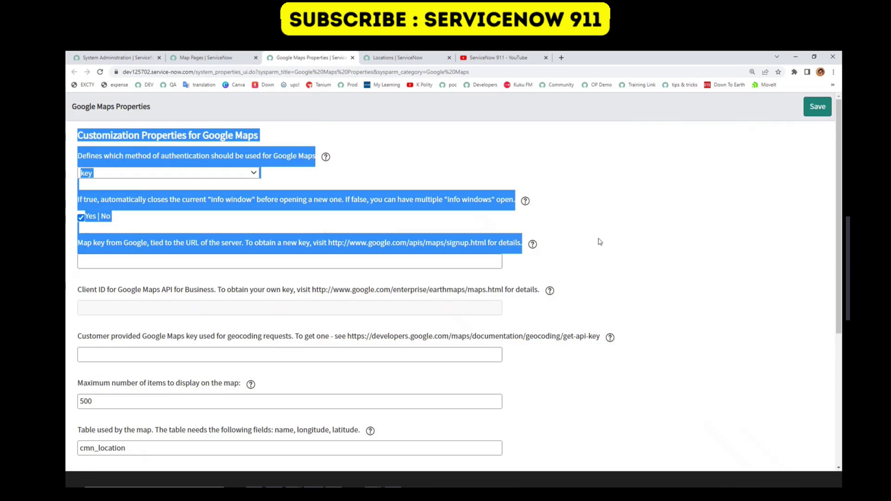
click(599, 241)
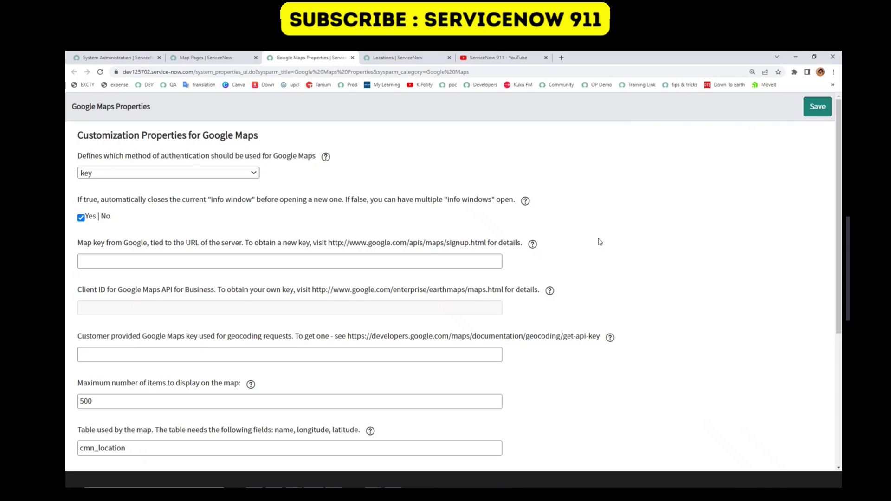
click(342, 258)
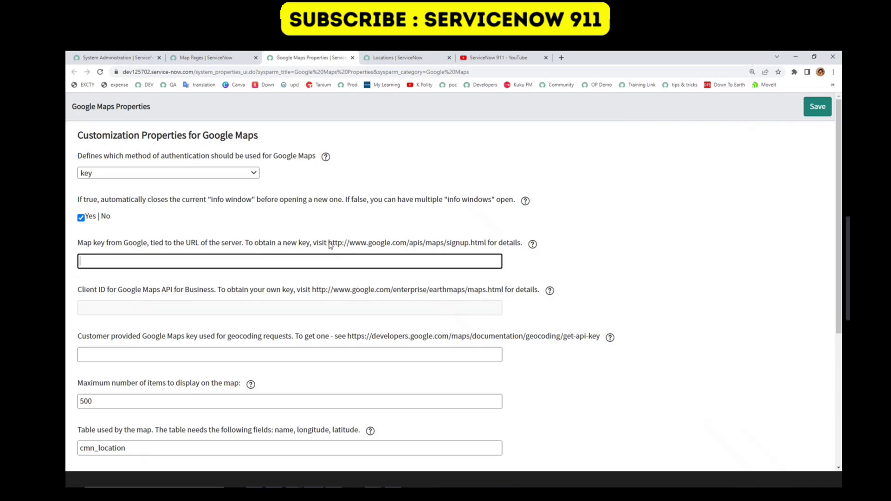
drag(329, 245, 465, 244)
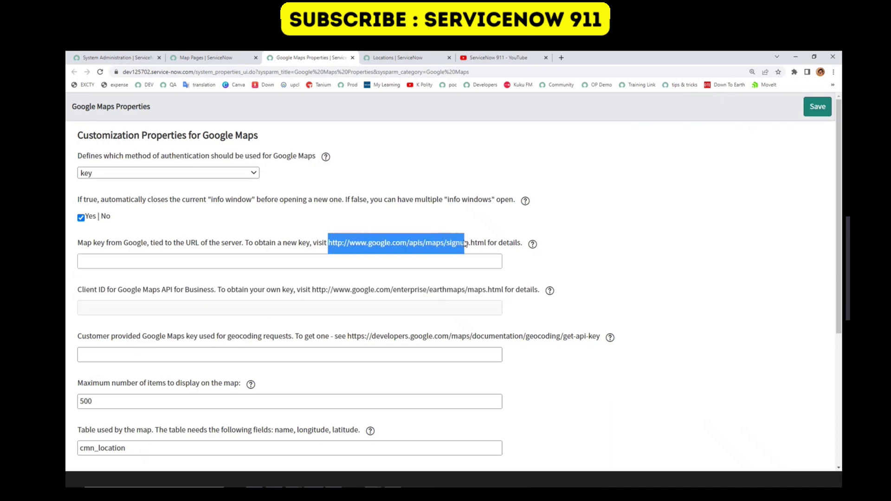
click(656, 231)
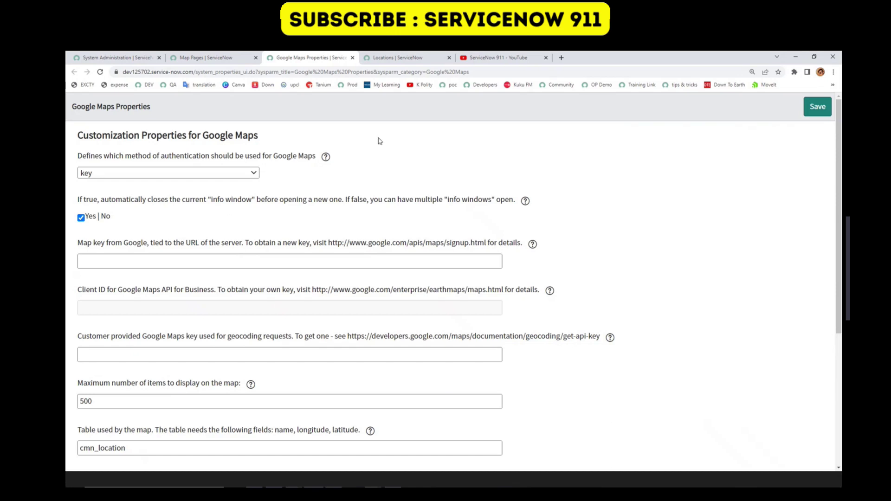
click(224, 259)
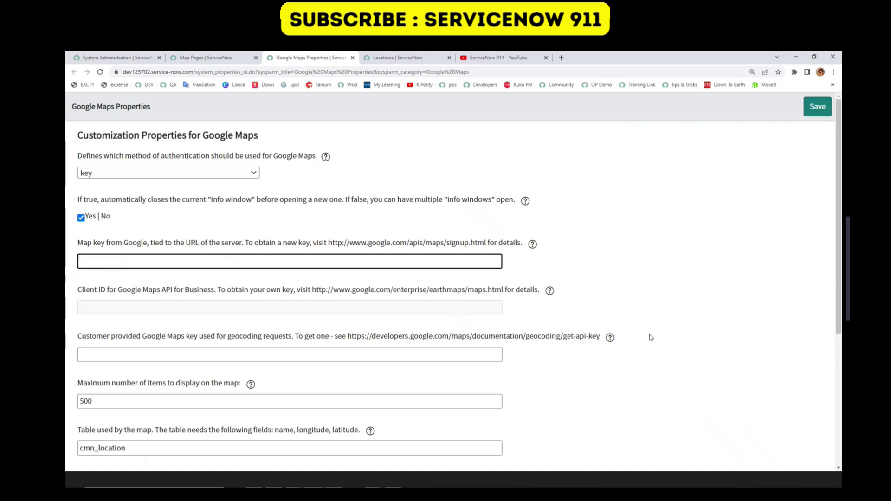
- Review the cmn_location table, 500 maximum map items and Google Maps Version 3.37
scroll(651, 337, down, 2)
double_click(135, 367)
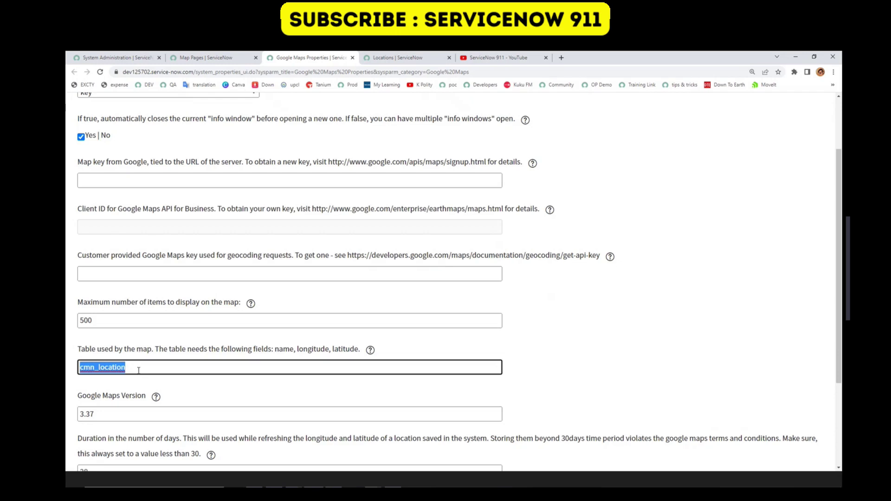
click(138, 370)
key(shift+Tab)
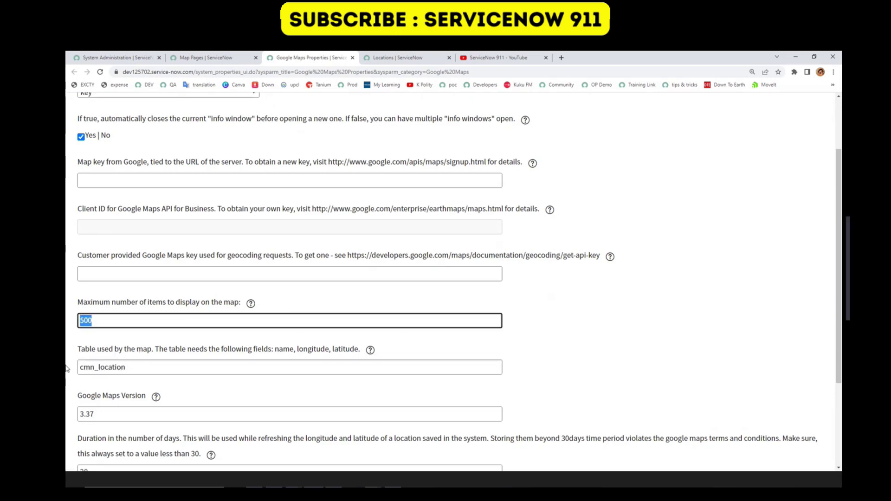
scroll(139, 325, down, 3)
double_click(159, 297)
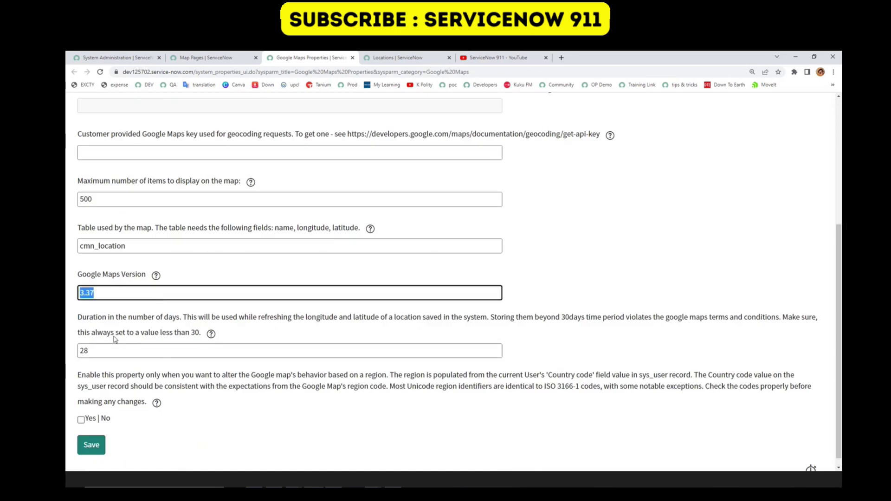
- Save the properties, dismiss the read-only warning, and return to the Map Pages list
click(95, 445)
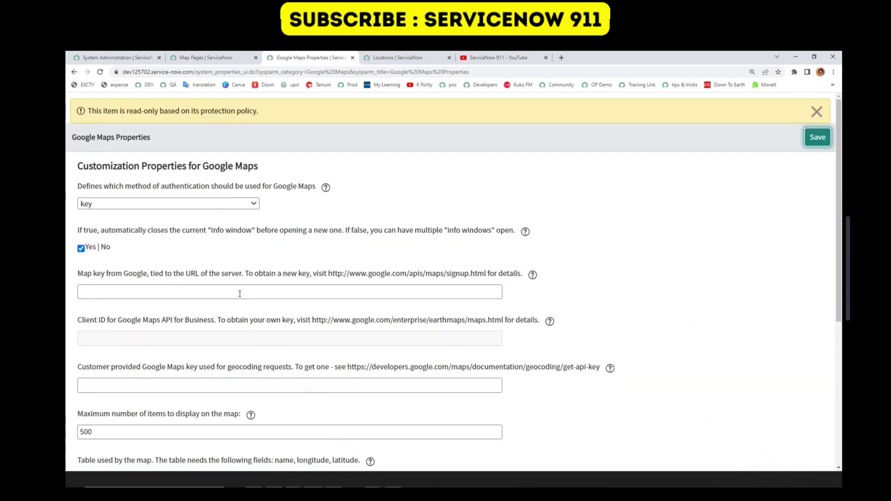
click(816, 112)
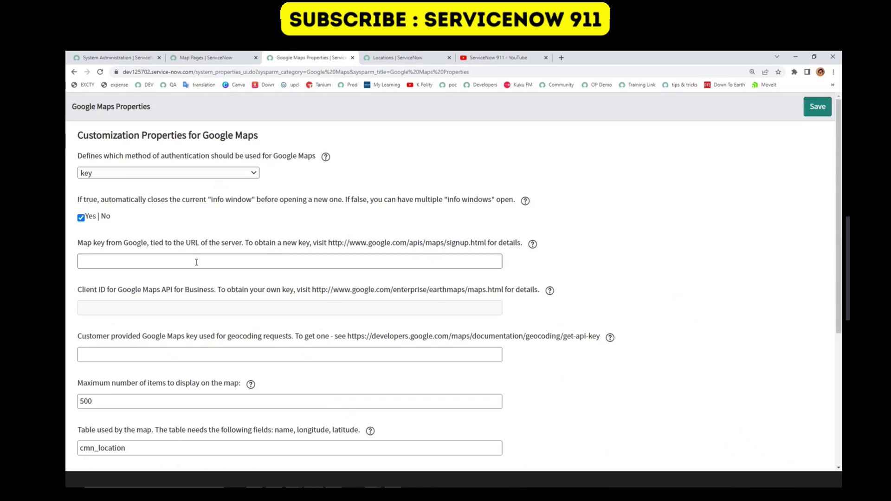
click(139, 256)
click(209, 58)
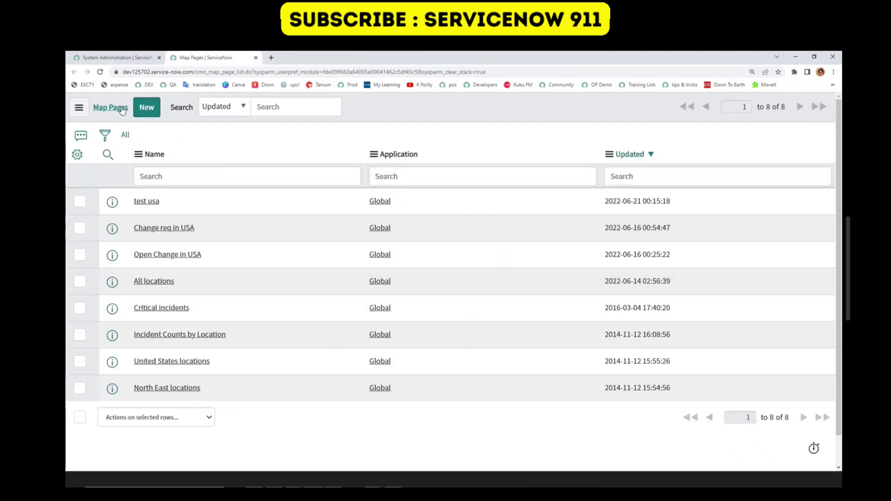
- Open the Critical incidents map page record in a new tab from the Map Pages list
click(106, 58)
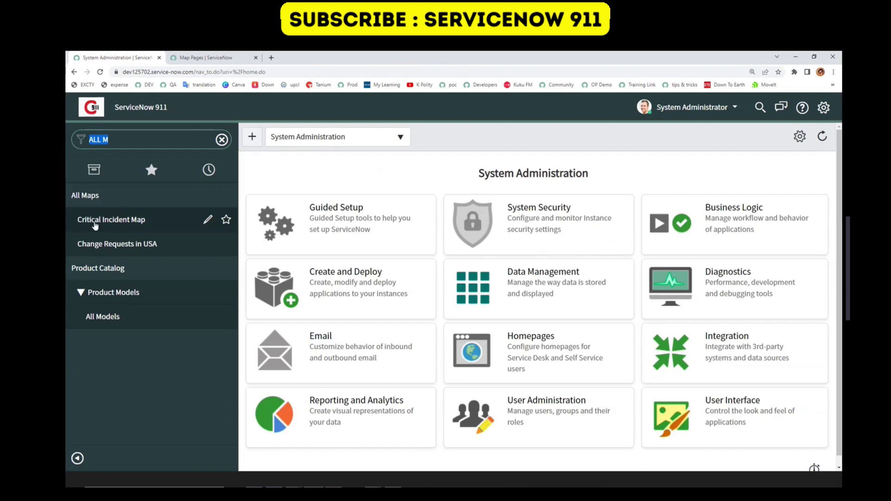
key(ctrl+Tab)
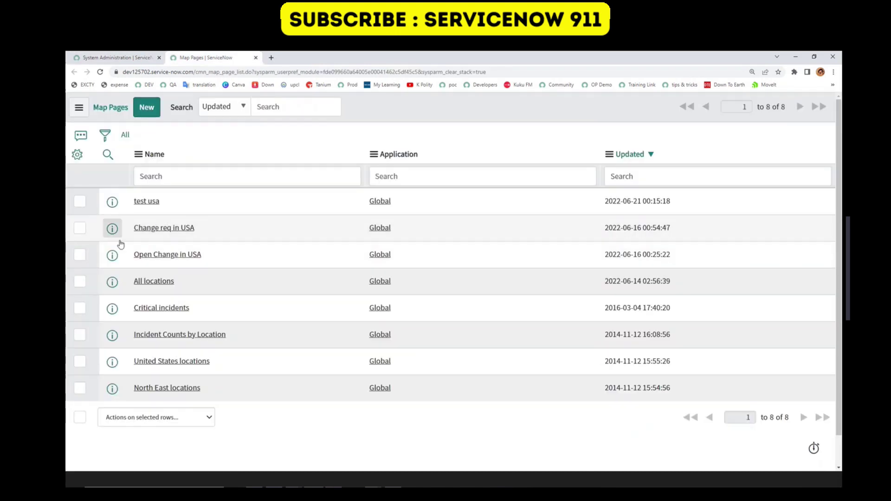
middle_click(110, 312)
key(ctrl+Tab)
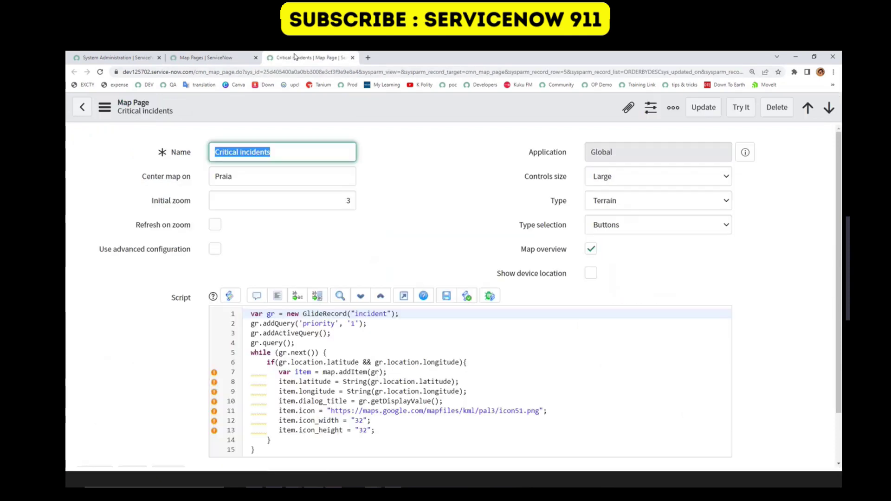
key(Tab)
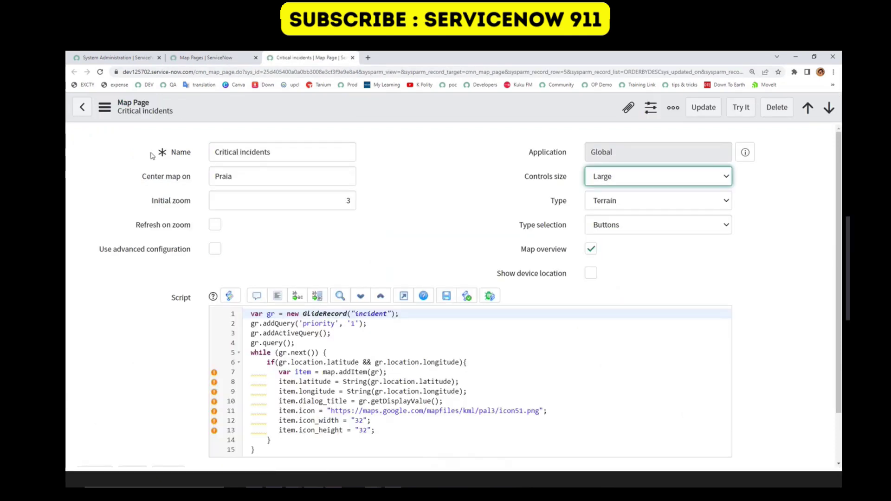
triple_click(292, 152)
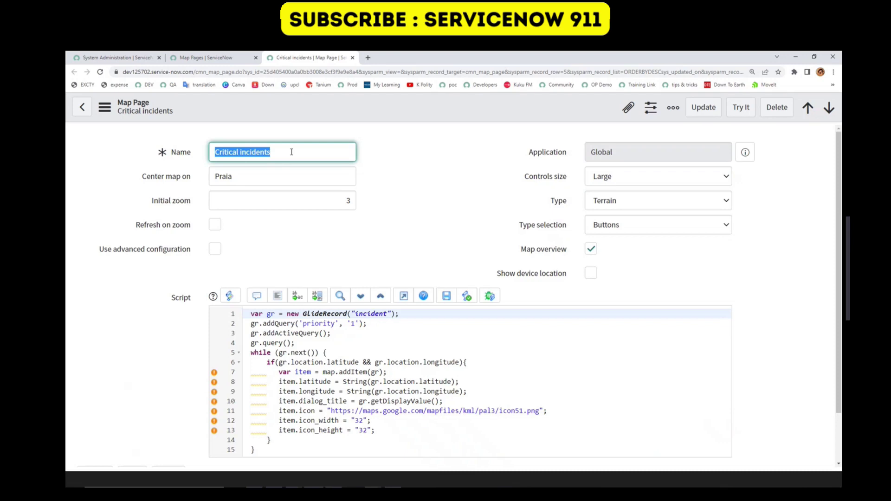
click(102, 178)
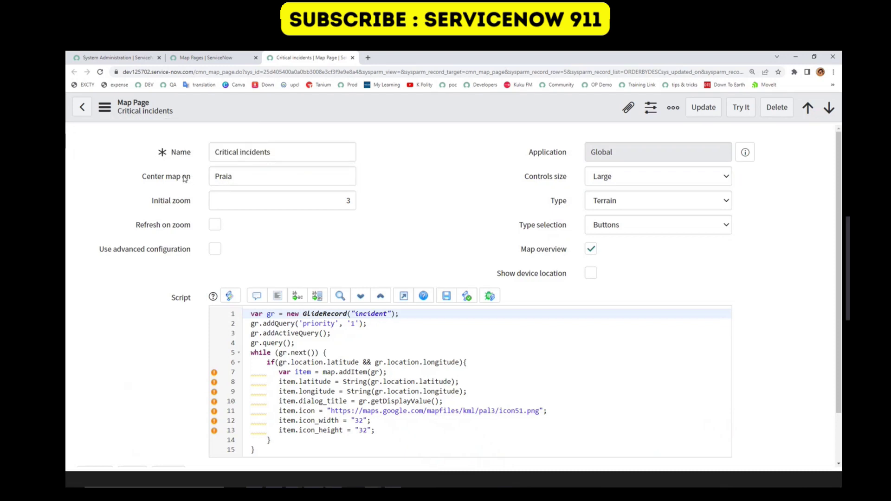
mouse_move(176, 182)
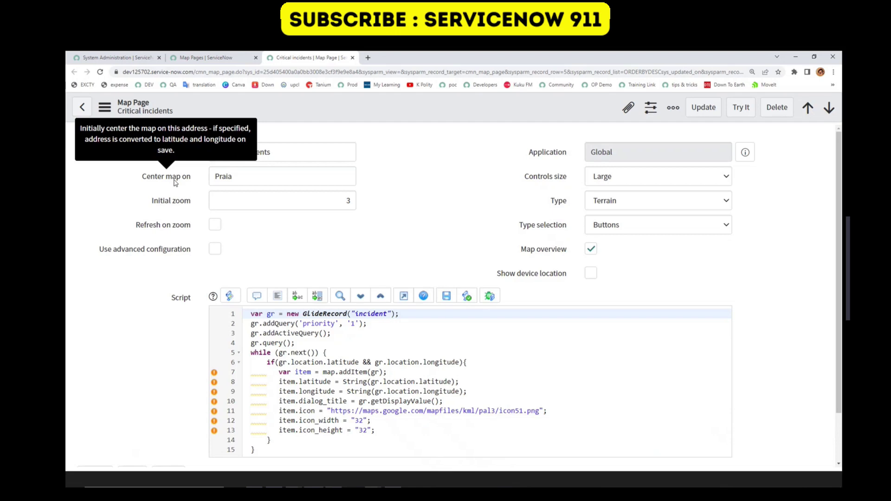
triple_click(242, 175)
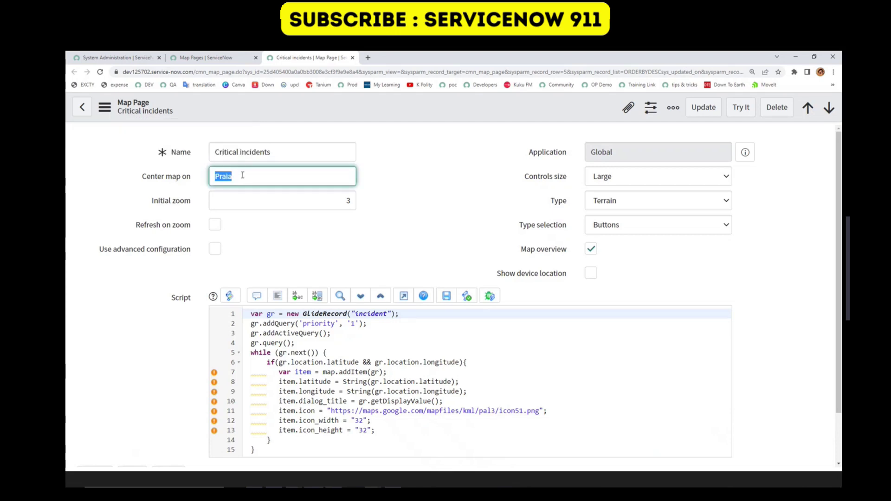
click(242, 175)
click(70, 215)
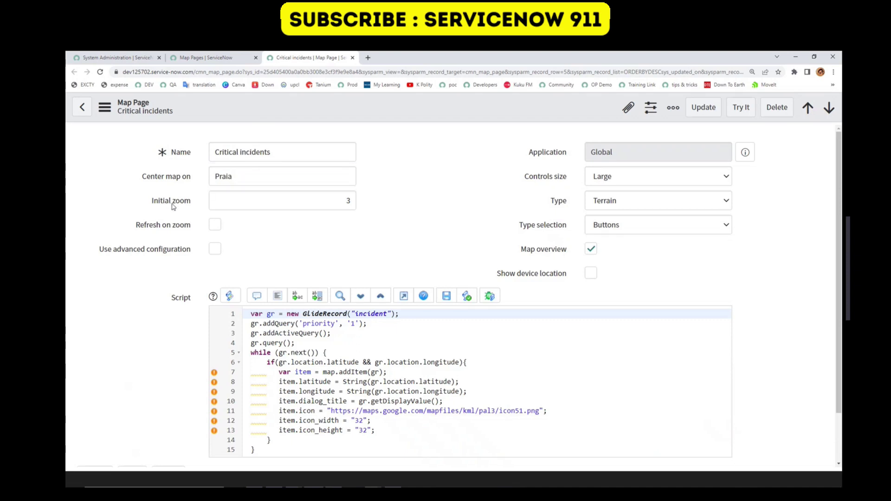
mouse_move(188, 205)
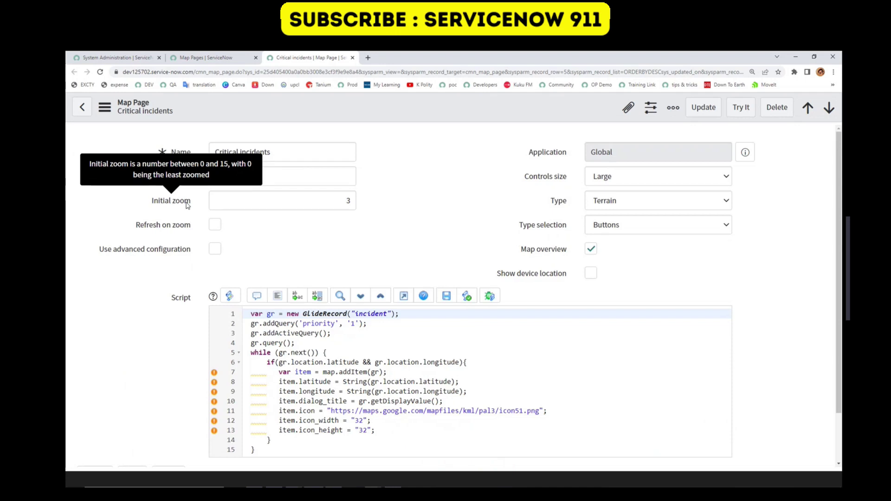
click(558, 201)
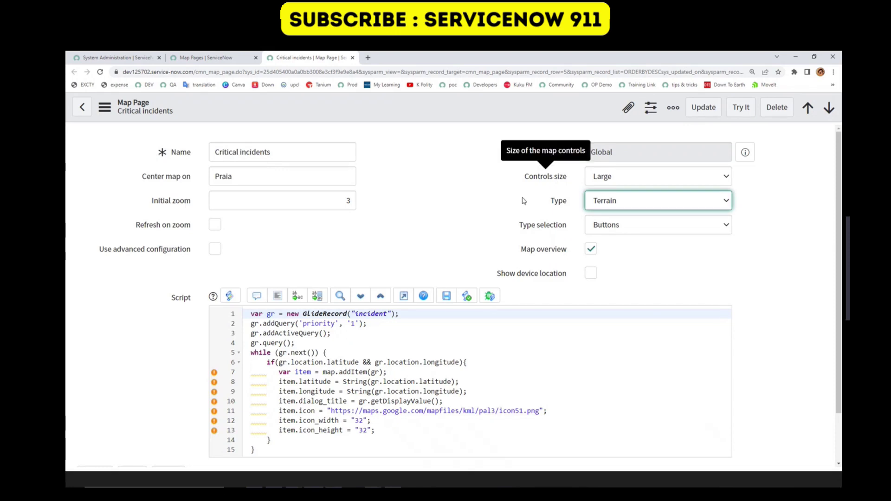
click(640, 201)
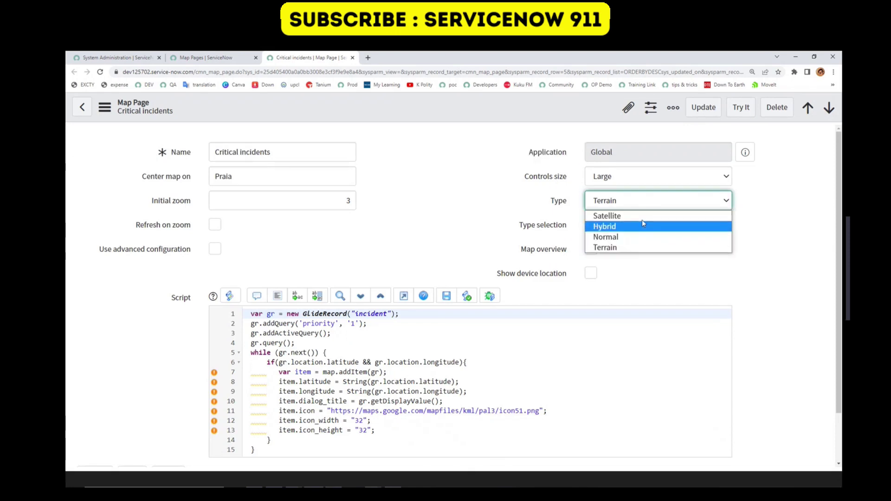
click(607, 247)
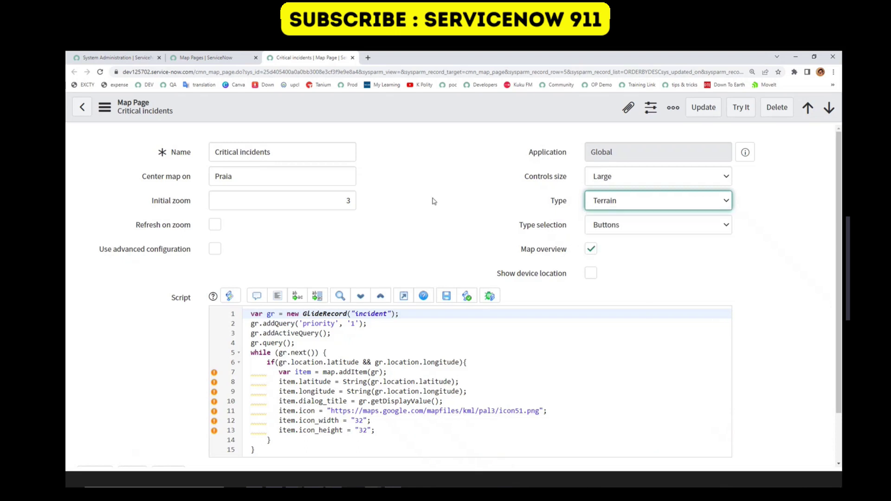
click(433, 201)
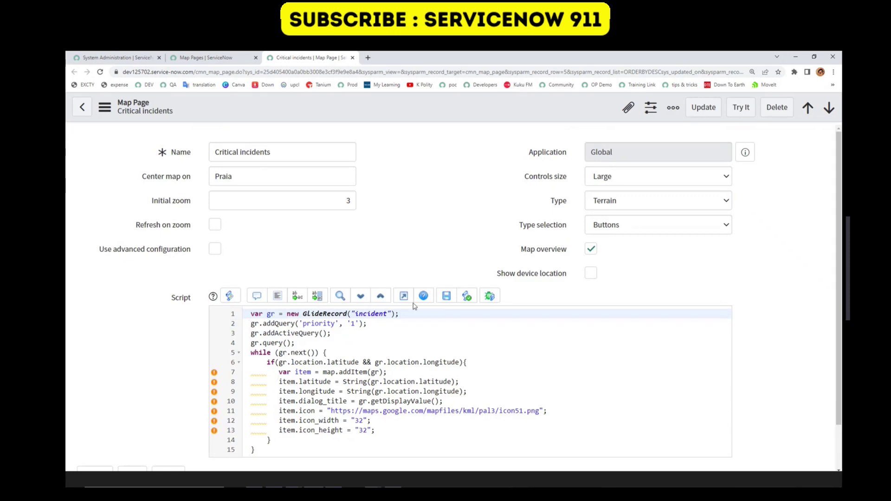
- Enlarge the script full-screen and review the incident GlideRecord, priority 1 and addActiveQuery lines
click(403, 296)
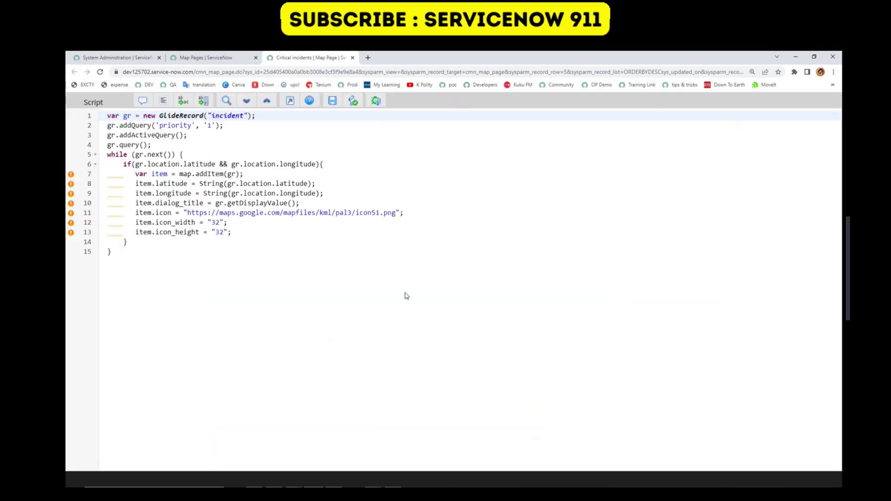
key(ctrl+plus)
key(ctrl+plus)
key(ctrl+plus)
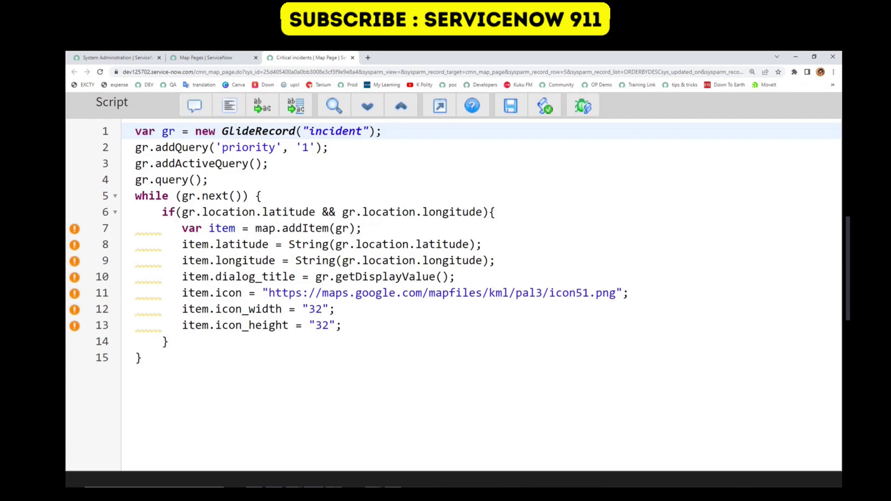
drag(137, 132, 406, 137)
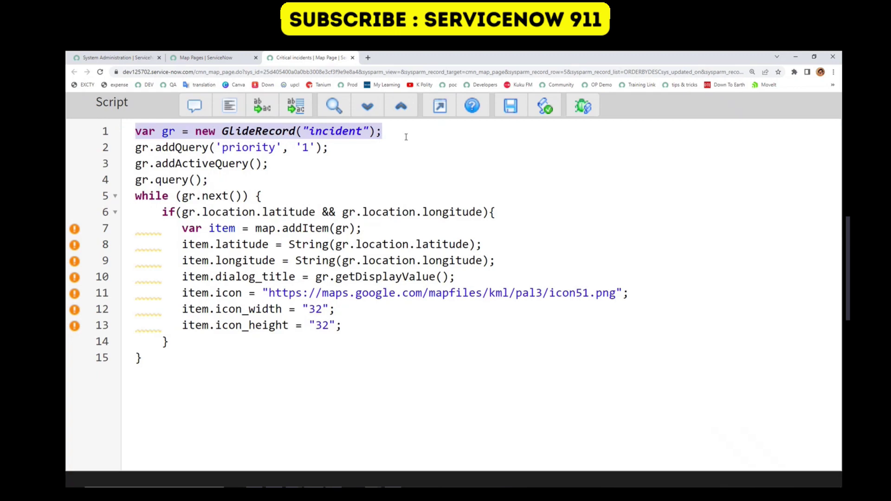
click(405, 137)
click(303, 148)
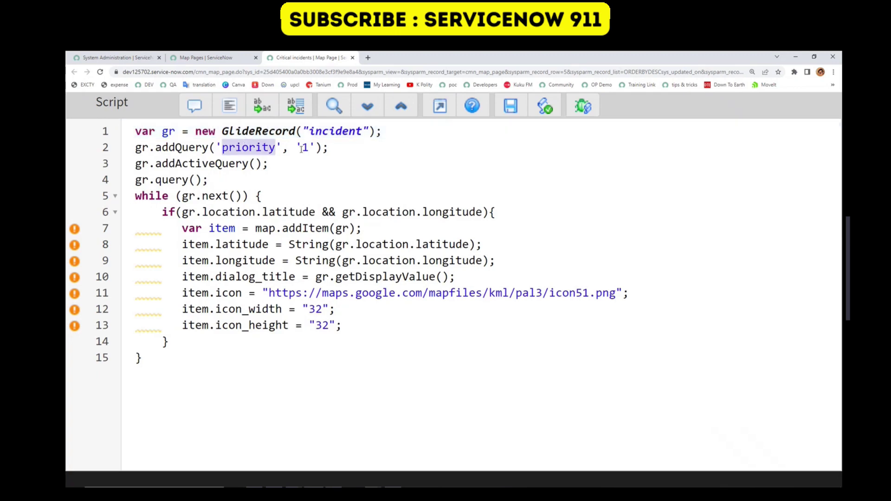
double_click(306, 147)
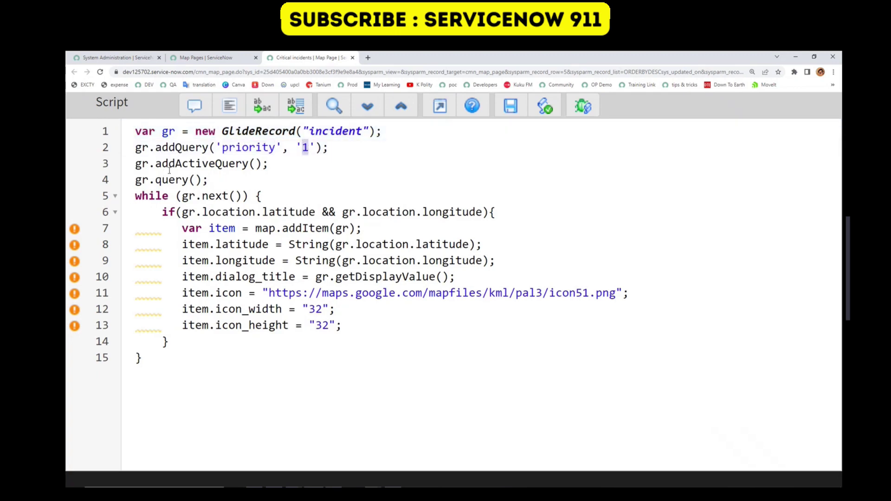
double_click(244, 163)
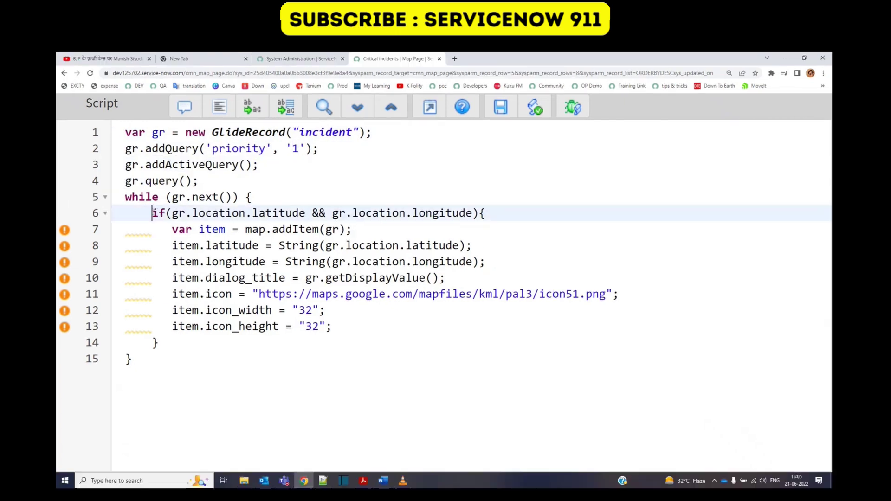
- Review the line 6 location/longitude condition and the map.addItem(gr) marker block, lines 7-13
drag(152, 213, 532, 215)
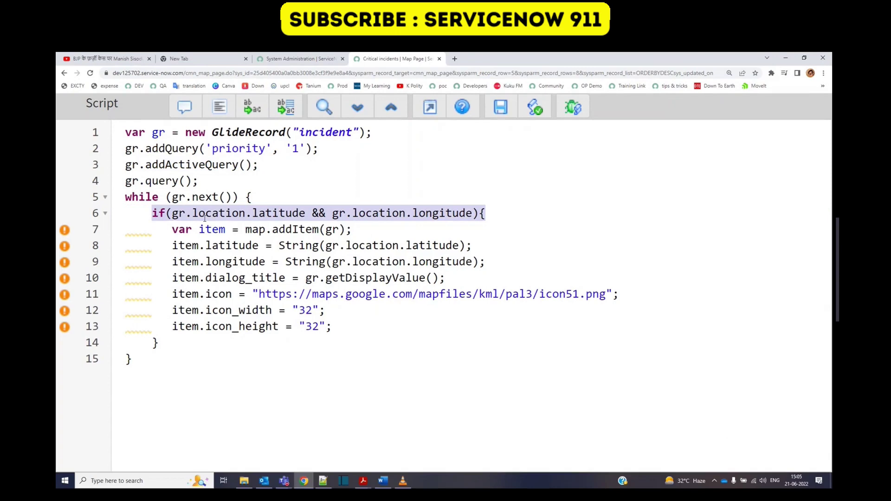
click(257, 214)
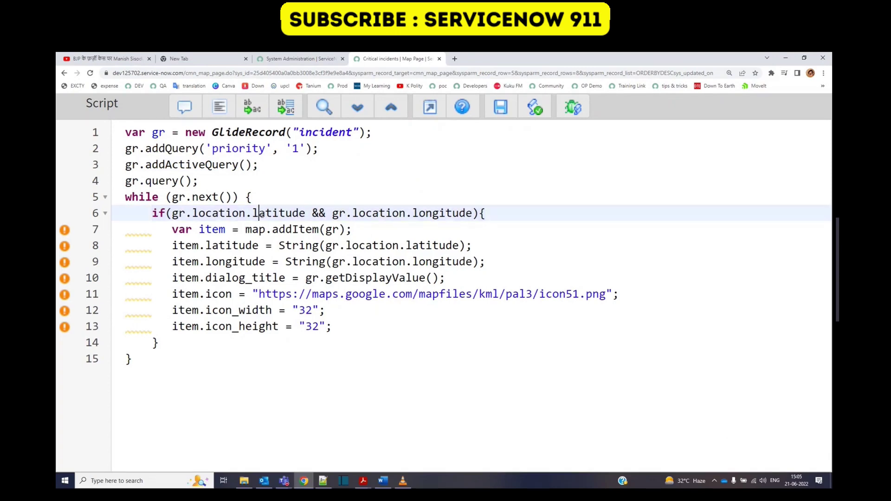
double_click(441, 215)
click(534, 213)
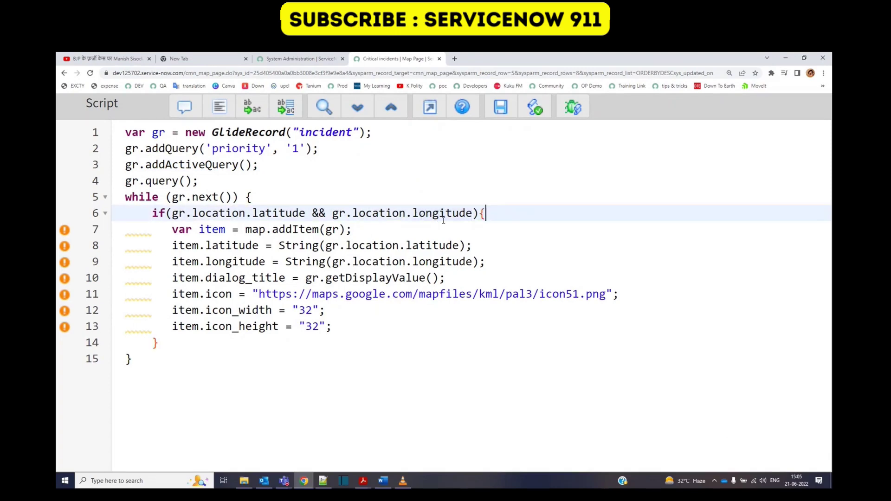
drag(173, 229, 320, 329)
double_click(256, 230)
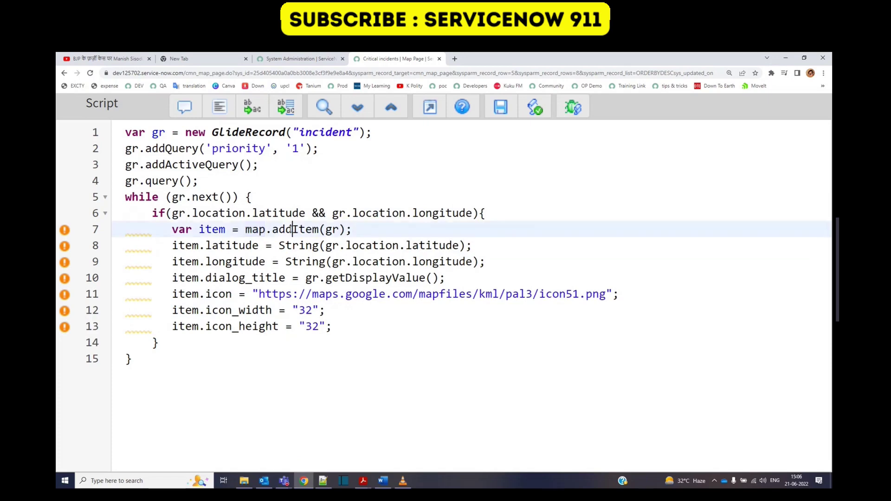
double_click(290, 229)
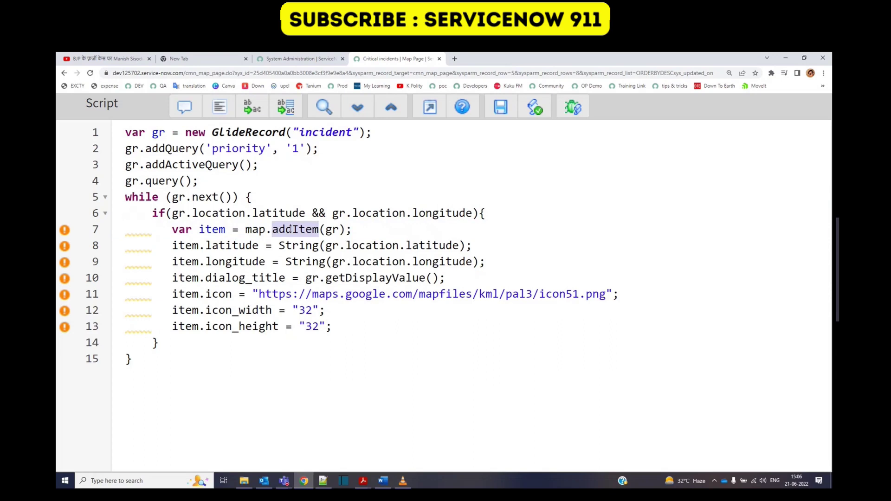
double_click(327, 229)
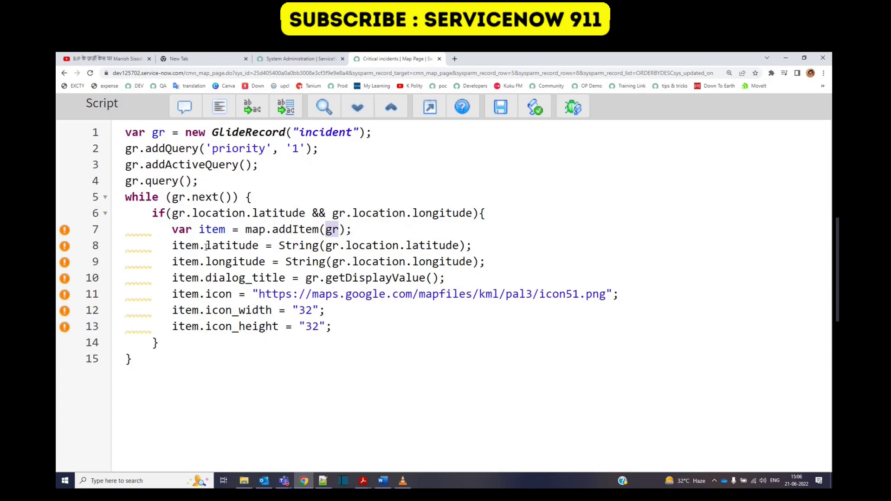
- Review the item latitude, longitude, icon and icon_width assignments and the addItem call
drag(175, 245, 258, 249)
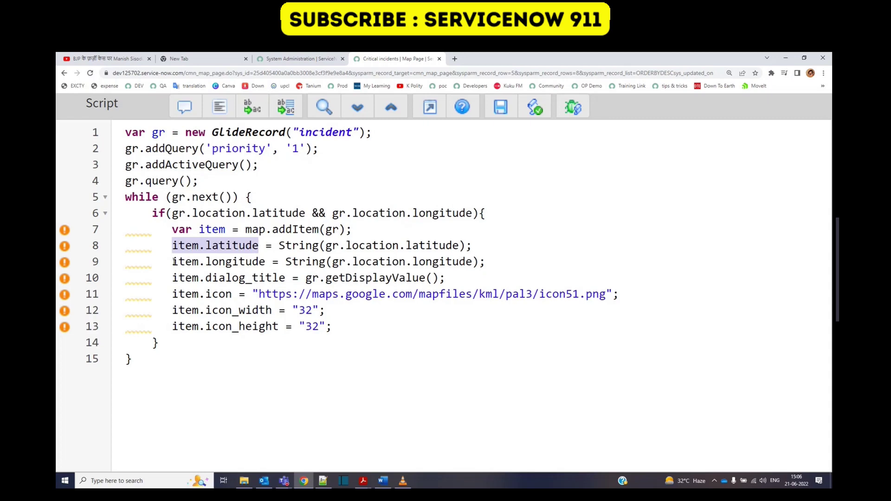
drag(173, 246, 259, 247)
drag(326, 245, 462, 248)
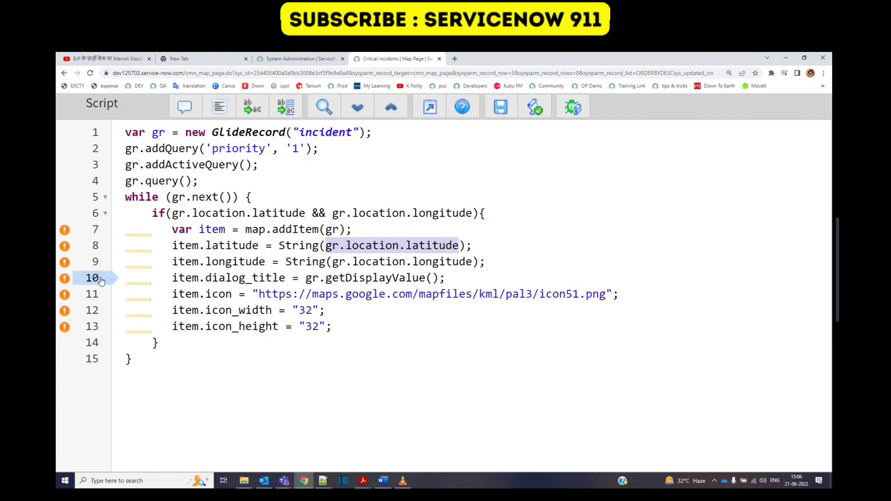
drag(172, 262, 267, 263)
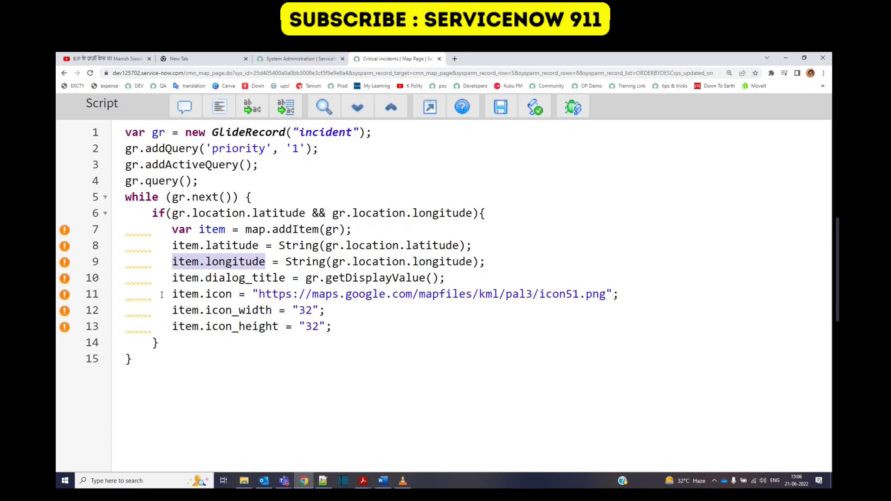
drag(165, 295, 228, 296)
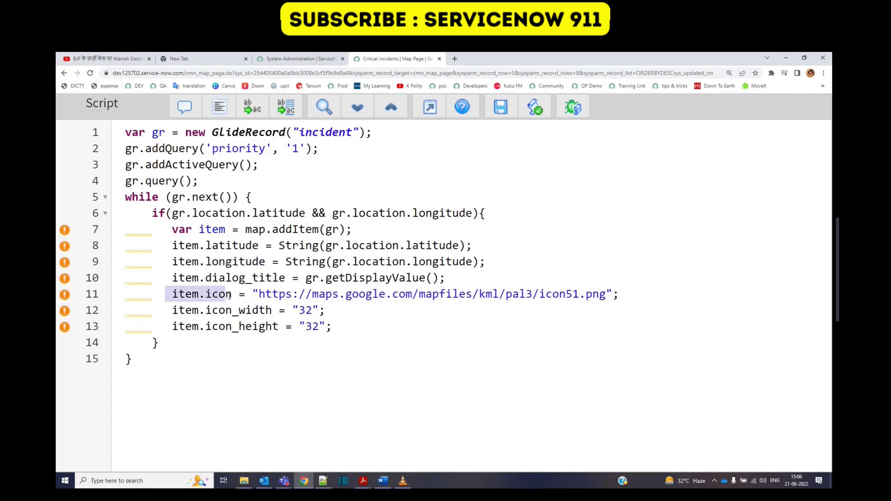
drag(172, 311, 272, 311)
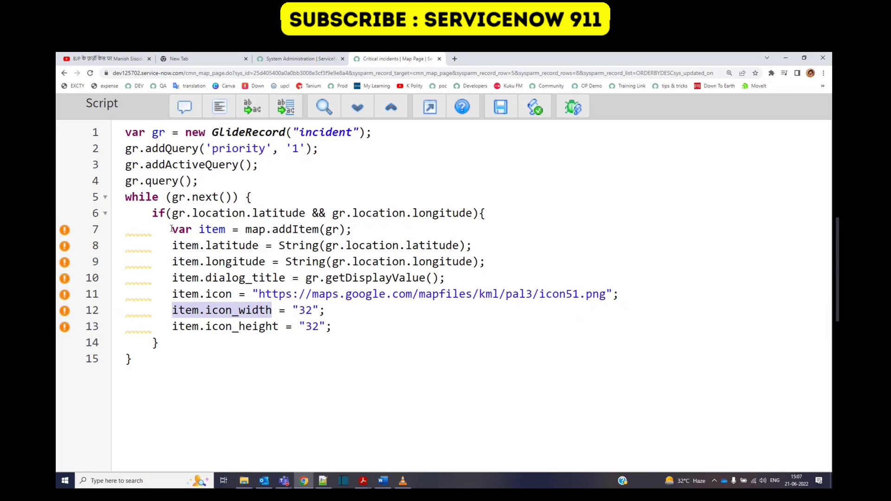
drag(171, 229, 353, 229)
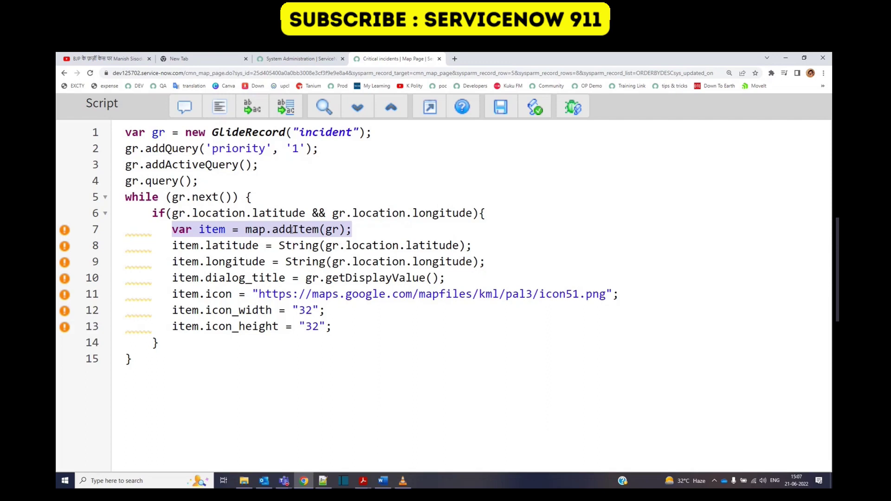
double_click(292, 229)
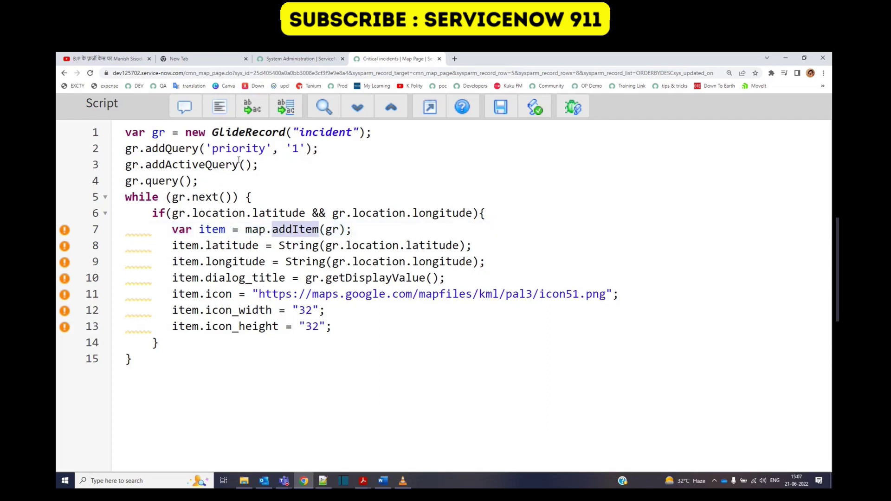
click(430, 108)
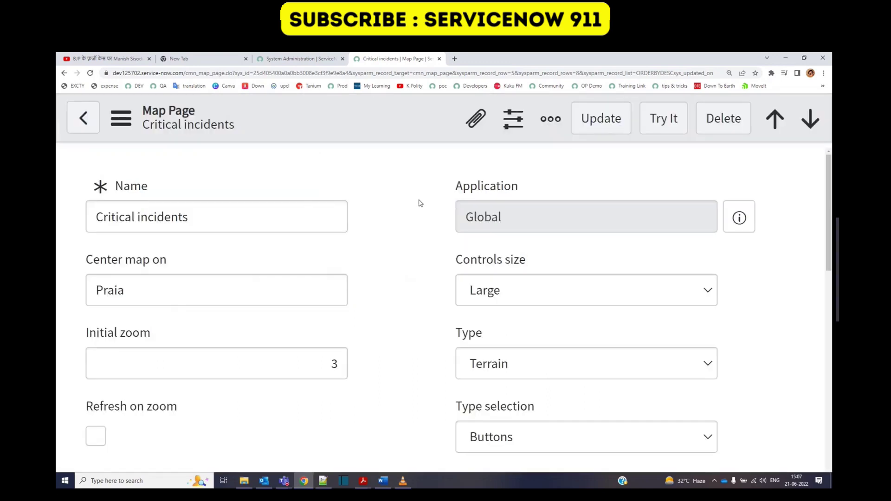
key(ctrl+minus)
key(ctrl+minus)
key(ctrl+minus)
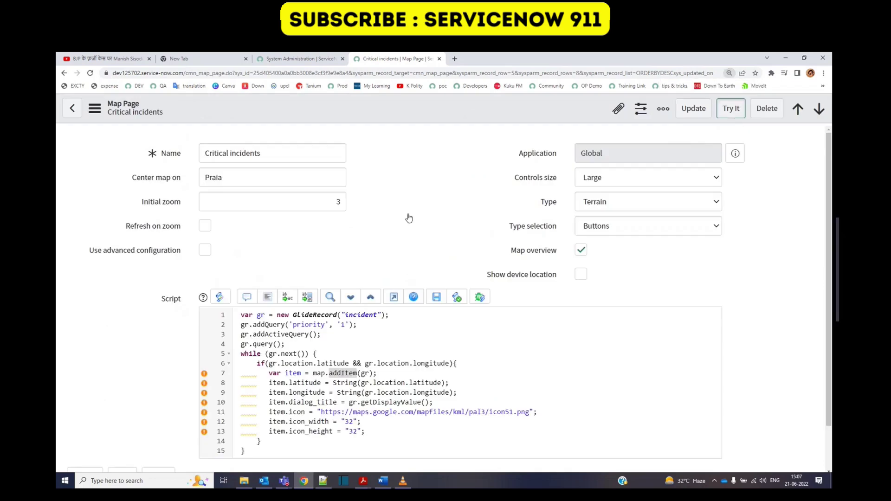
click(730, 108)
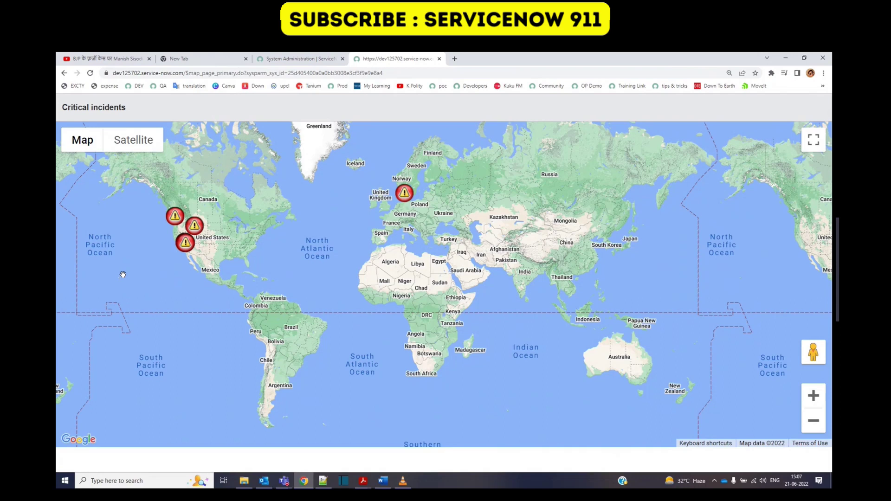
scroll(265, 269, up, 1)
- On the Critical incidents form, toggle advanced configuration on and back off to show its layout
click(64, 73)
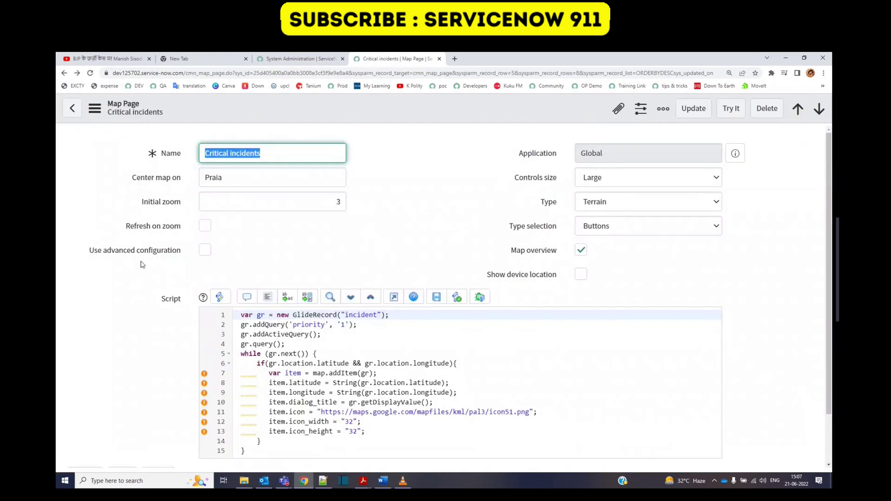
scroll(295, 351, down, 2)
drag(240, 258, 277, 387)
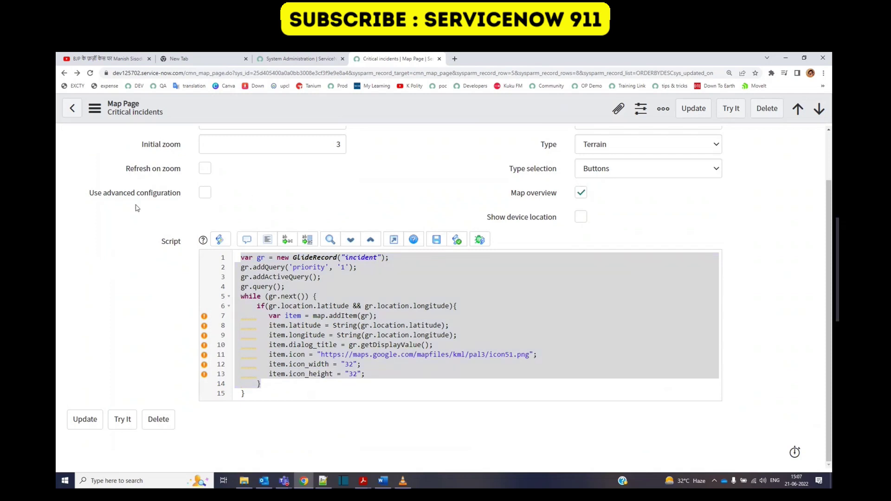
click(205, 193)
click(205, 175)
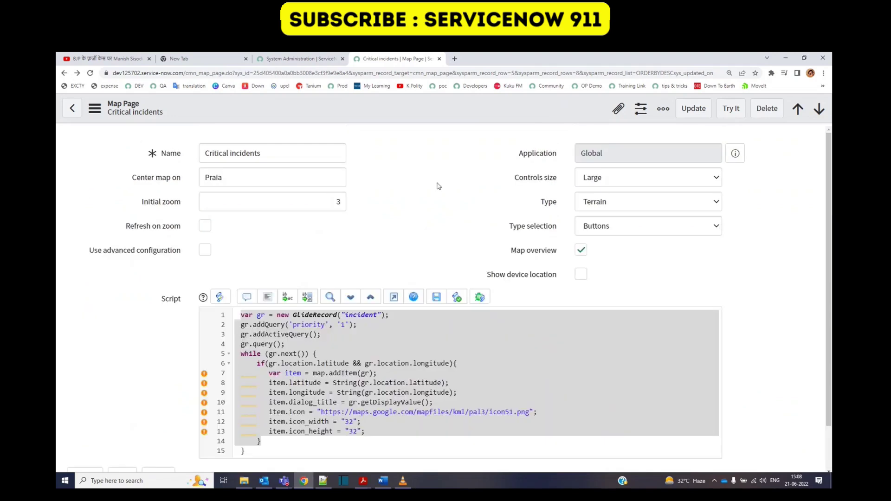
click(333, 364)
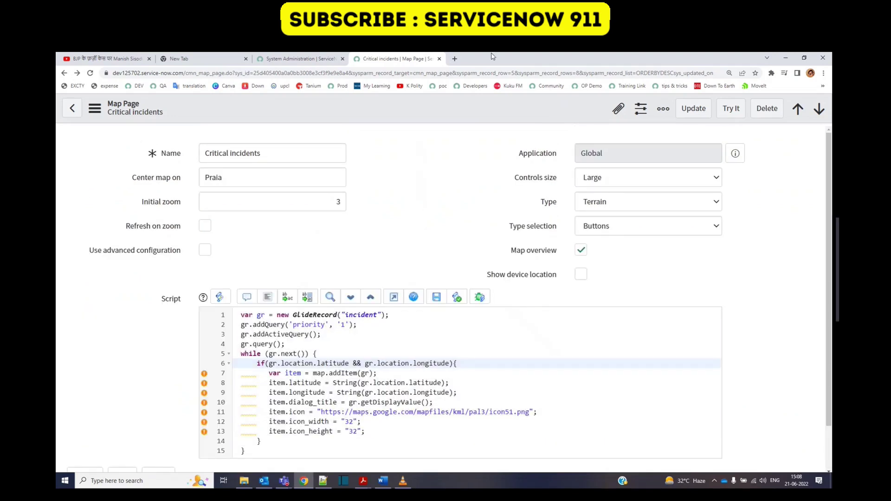
- Open the Map Pages list in a new tab and open the Change req in USA page
click(291, 54)
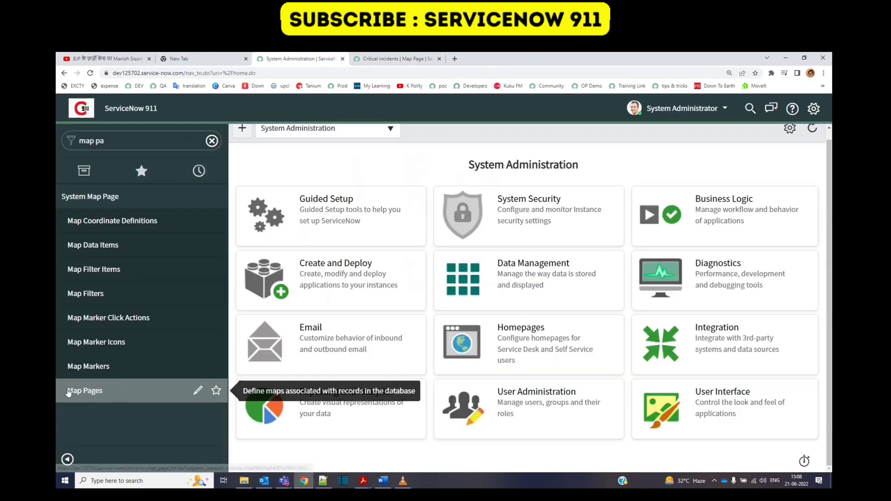
middle_click(85, 390)
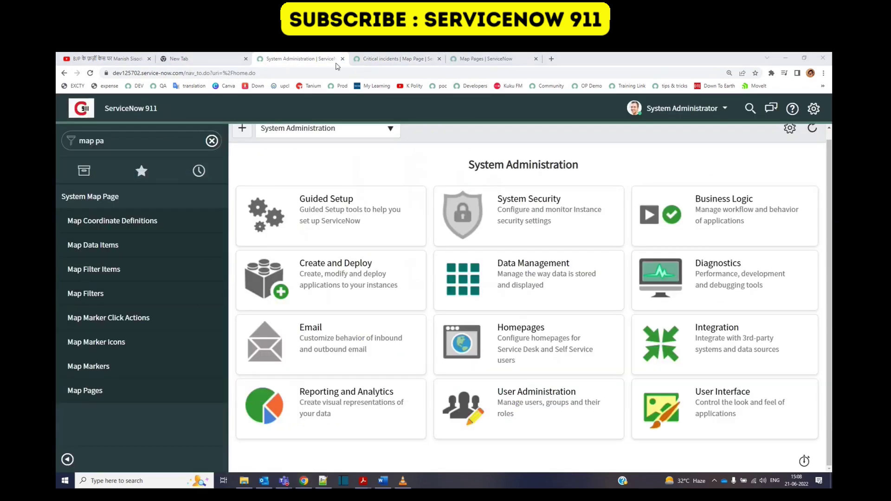
key(ctrl+Tab)
key(ctrl+Tab)
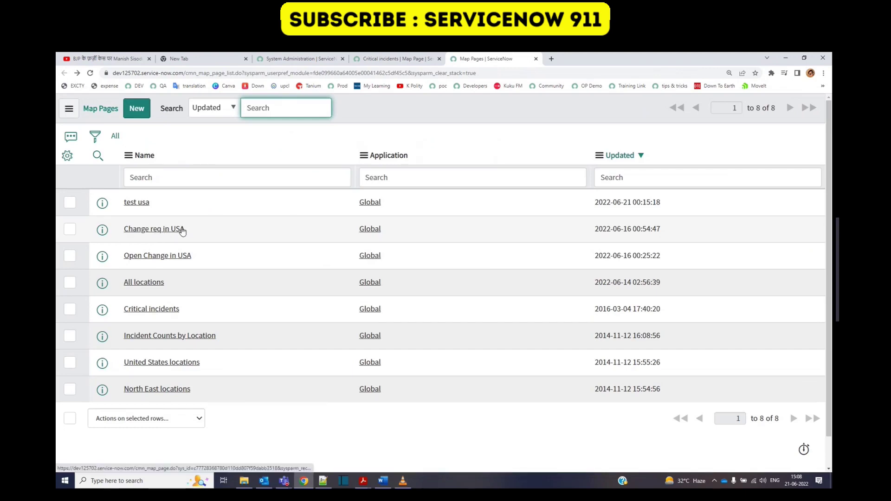
click(181, 231)
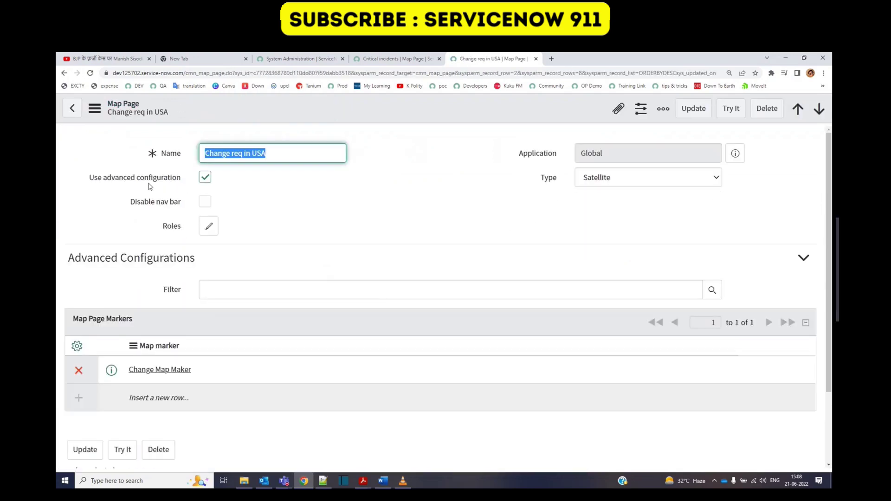
- Point out the three Related Links on the Change req in USA map page form
click(310, 195)
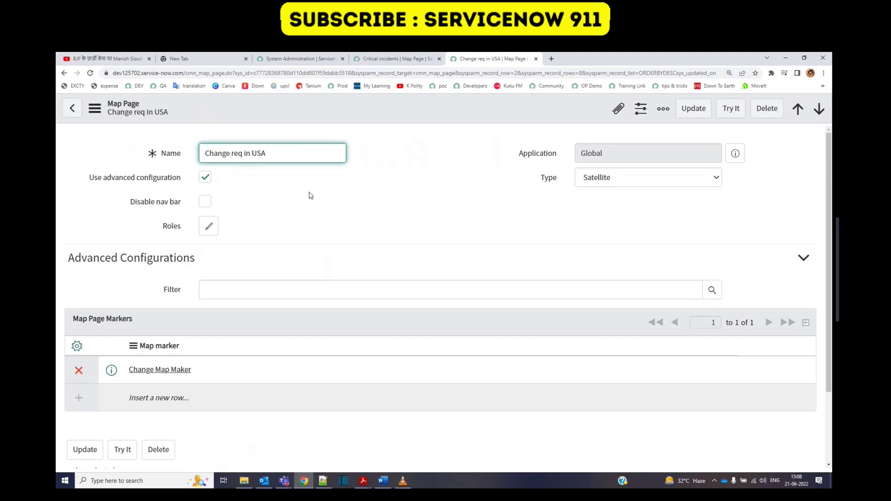
scroll(298, 233, down, 2)
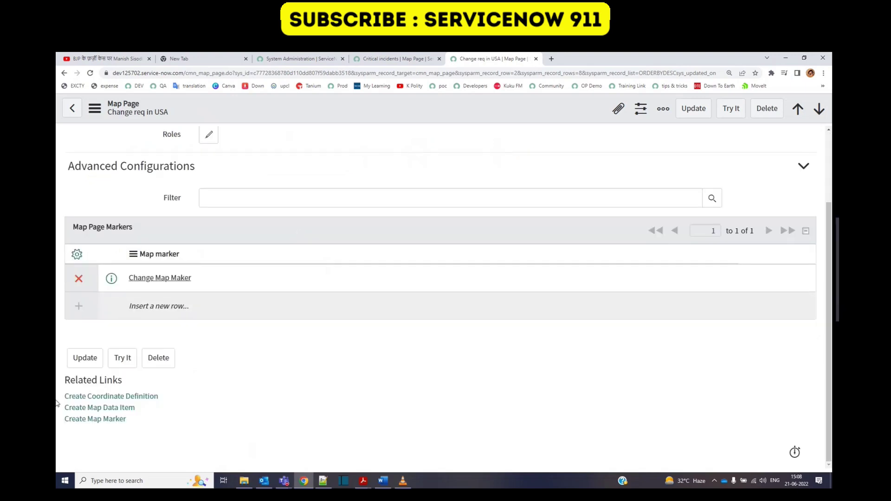
drag(60, 395, 158, 439)
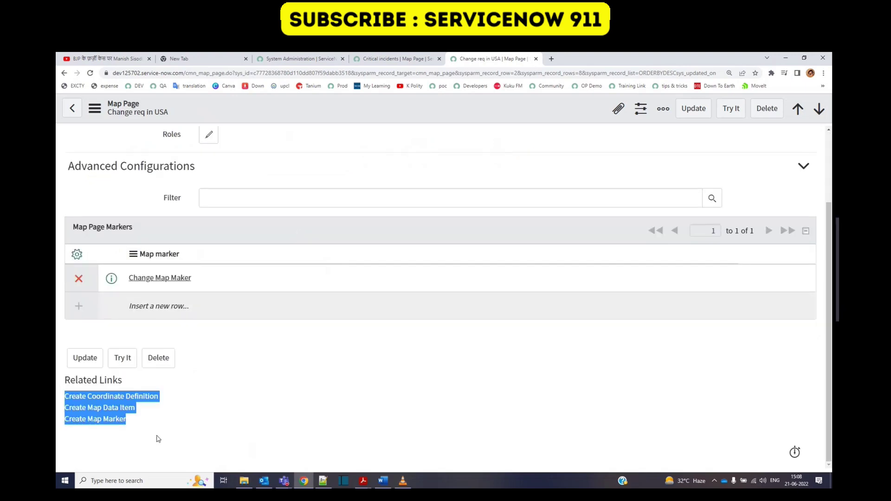
click(195, 413)
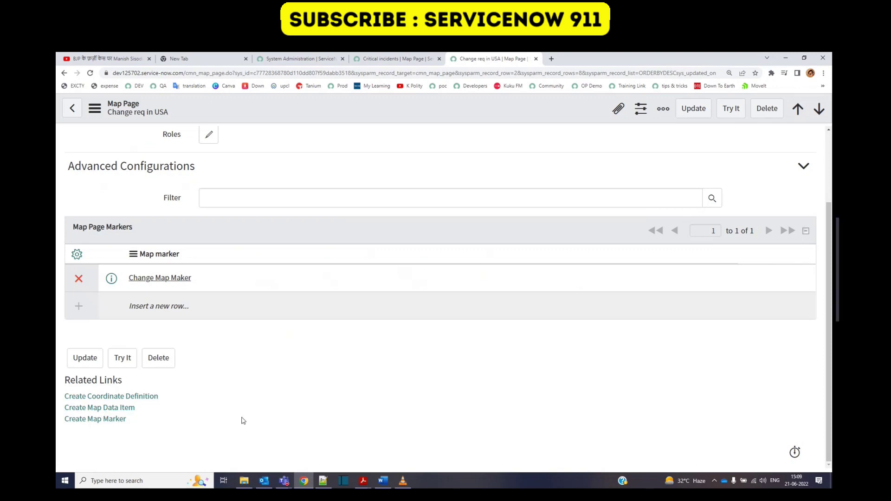
click(387, 486)
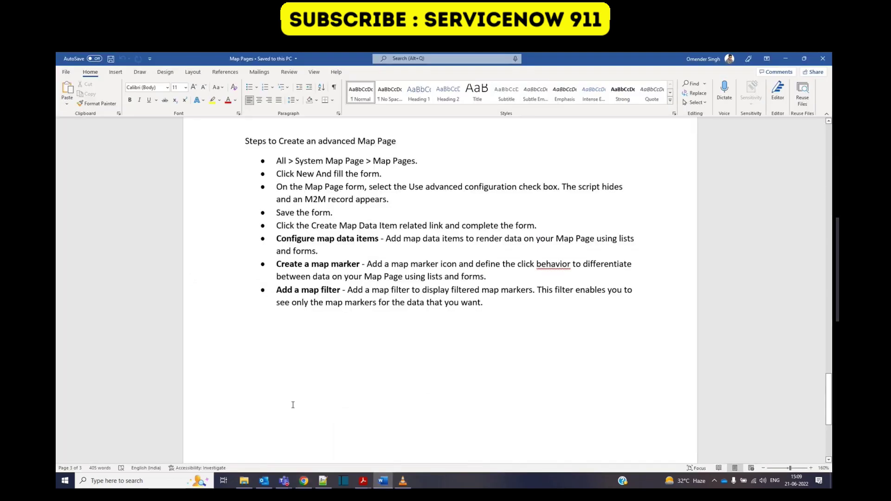
scroll(293, 405, down, 5)
scroll(293, 405, up, 12)
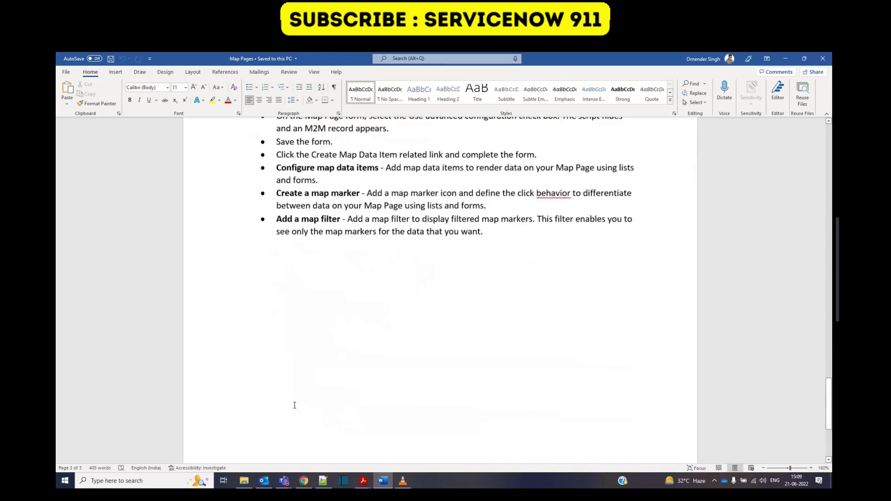
scroll(294, 405, up, 15)
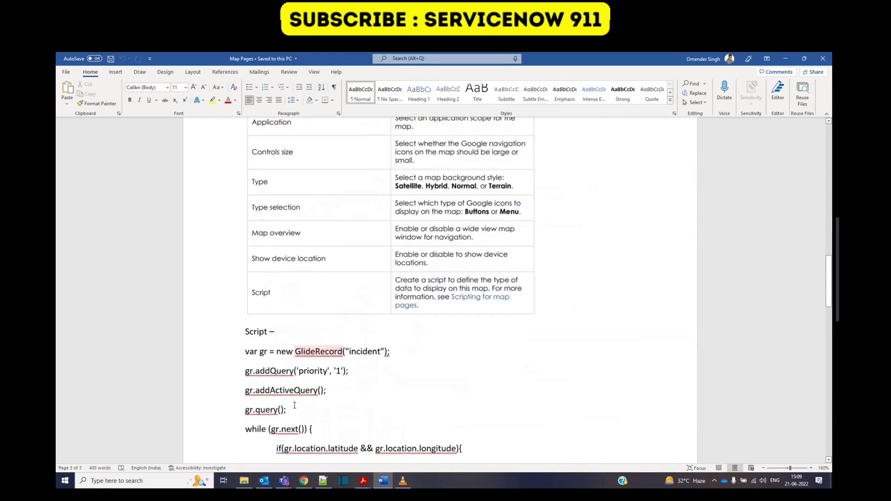
scroll(293, 407, up, 6)
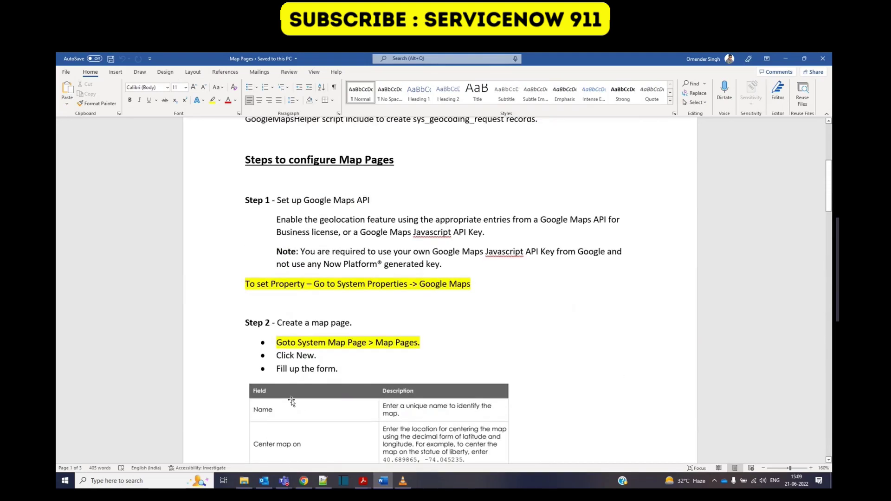
key(alt+Tab)
- Preview the Change req in USA map with Try It, showing red markers over satellite US
click(730, 110)
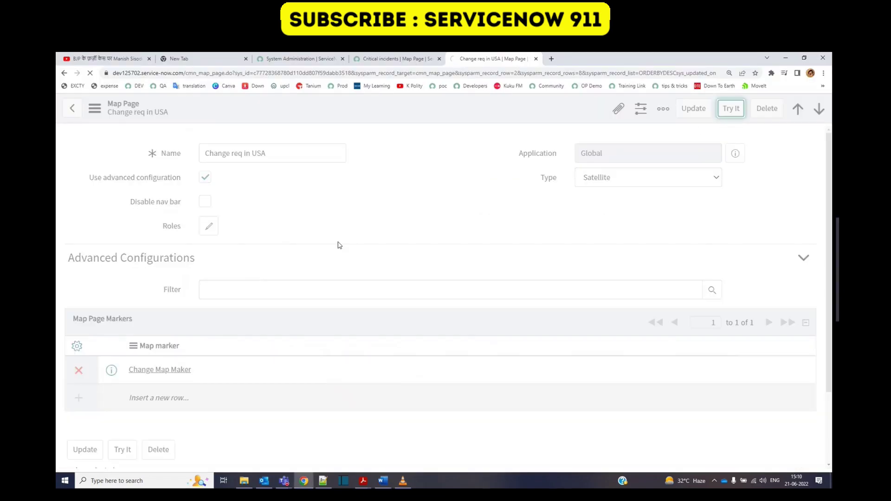